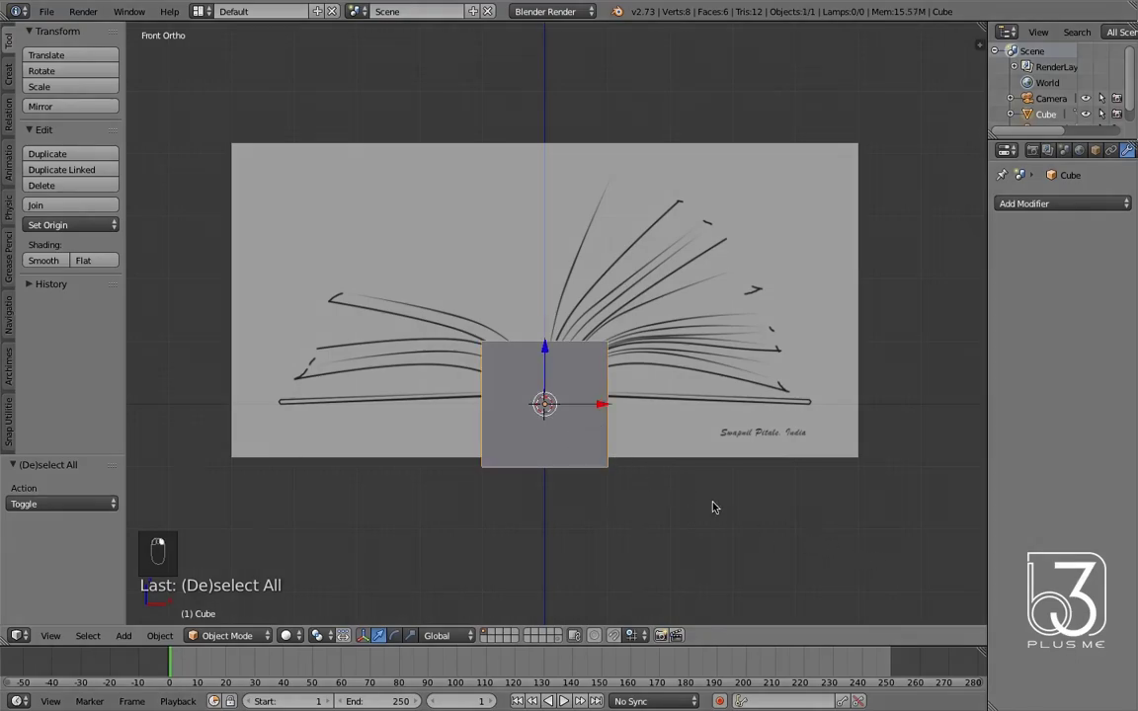
- Merge all of the cube's vertices into a single vertex at its center
key(Tab)
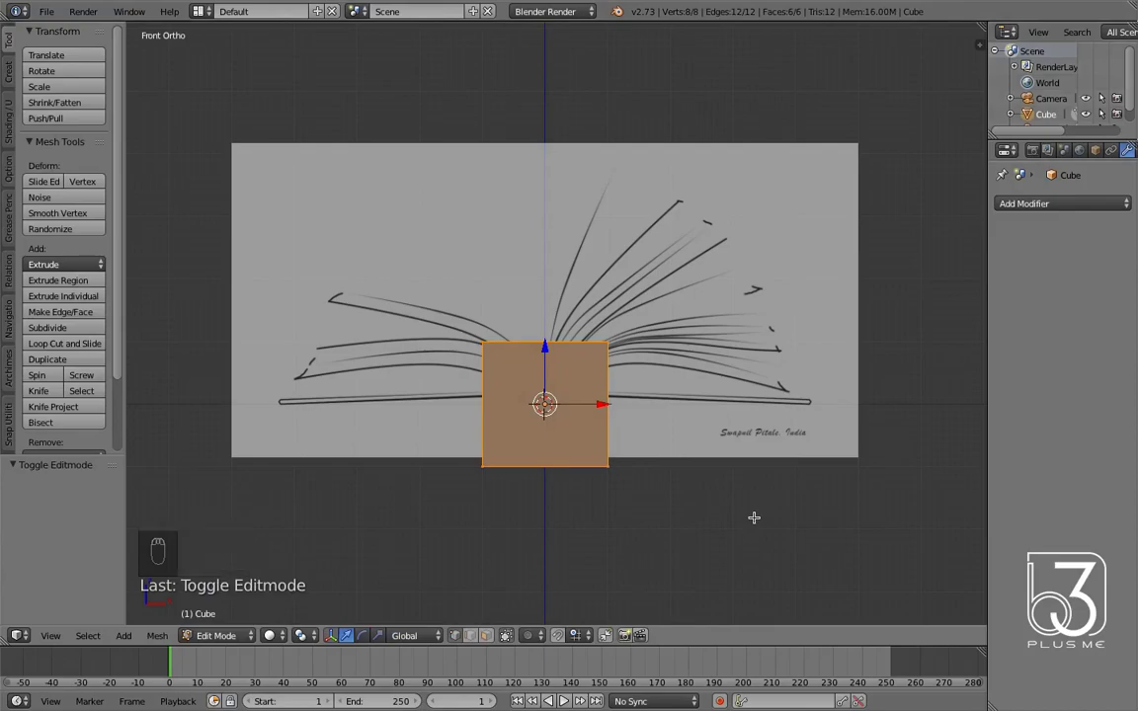
key(alt+m)
click(754, 519)
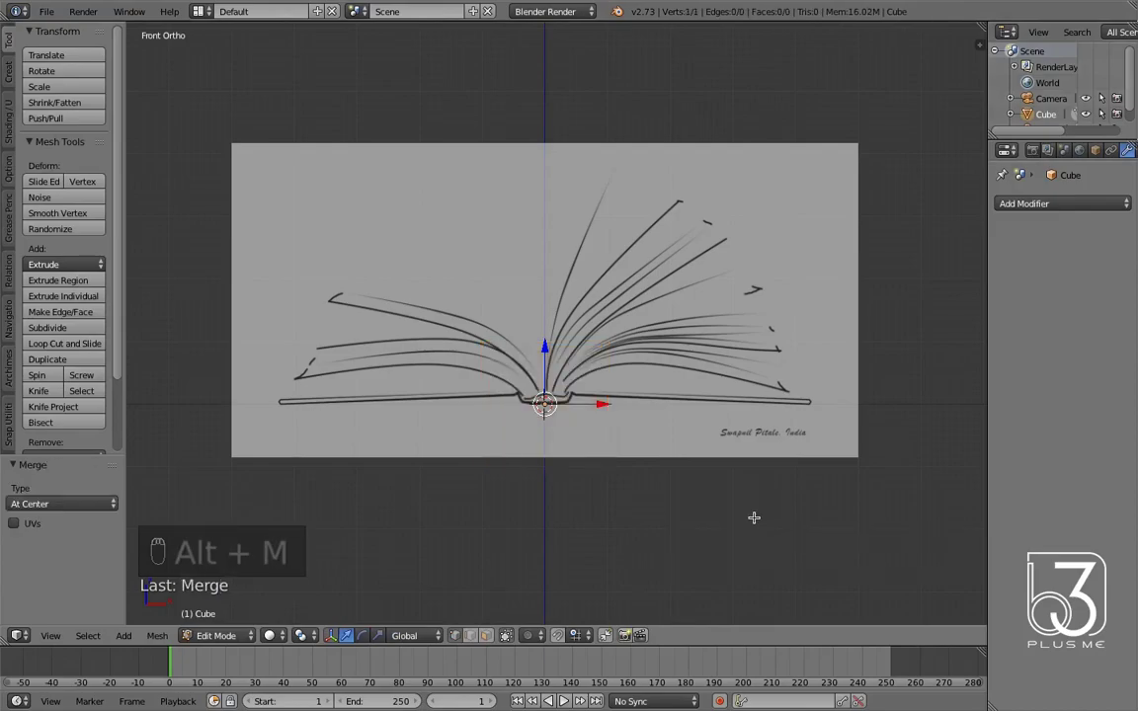
- Hide the manipulator and trace the underside of the right half of the book cover with extruded vertices, from the spine center to the outer edge
key(ctrl+space)
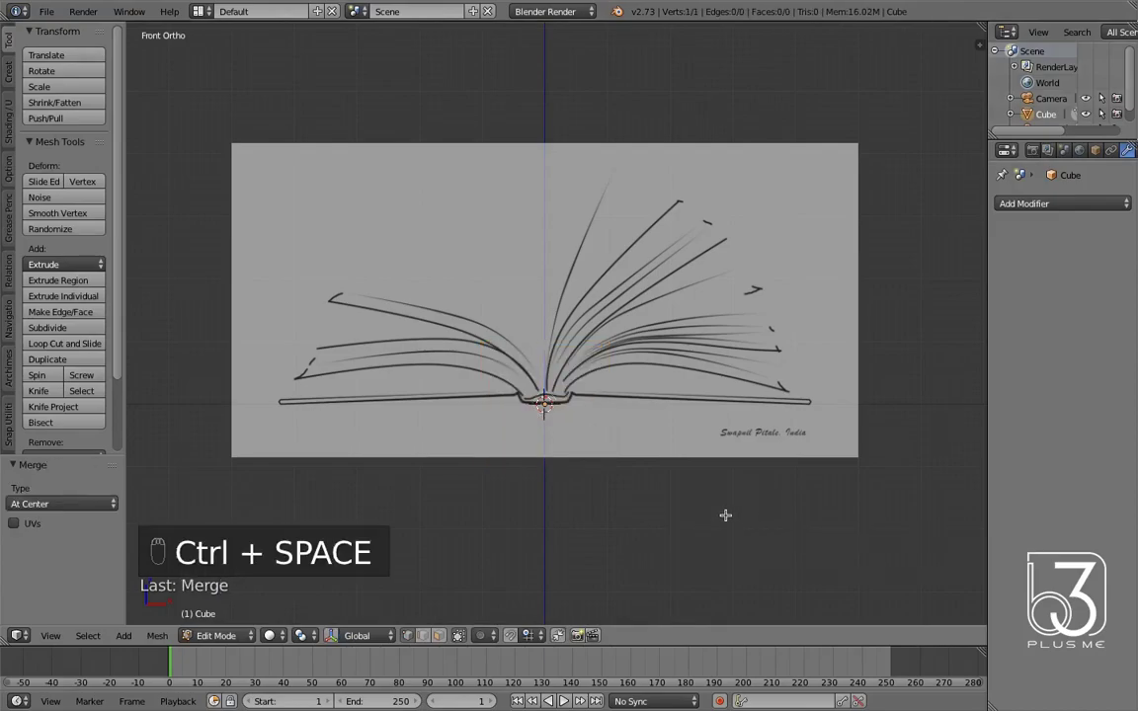
scroll(750, 527, up, 6)
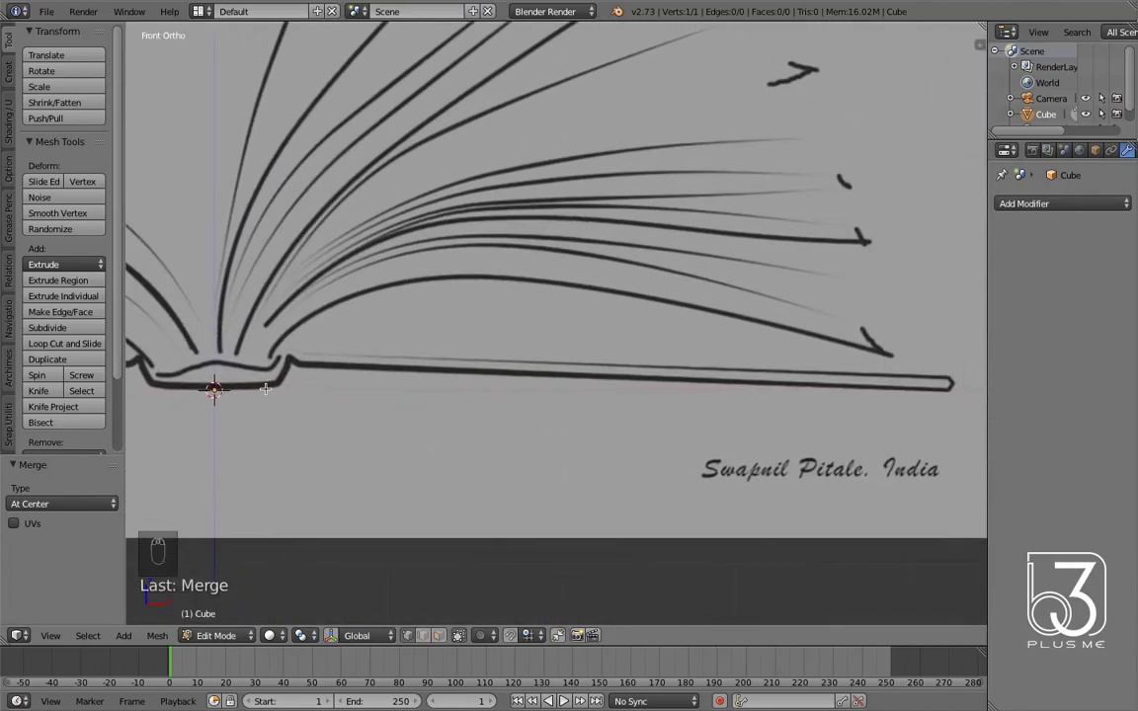
ctrl+click(265, 390)
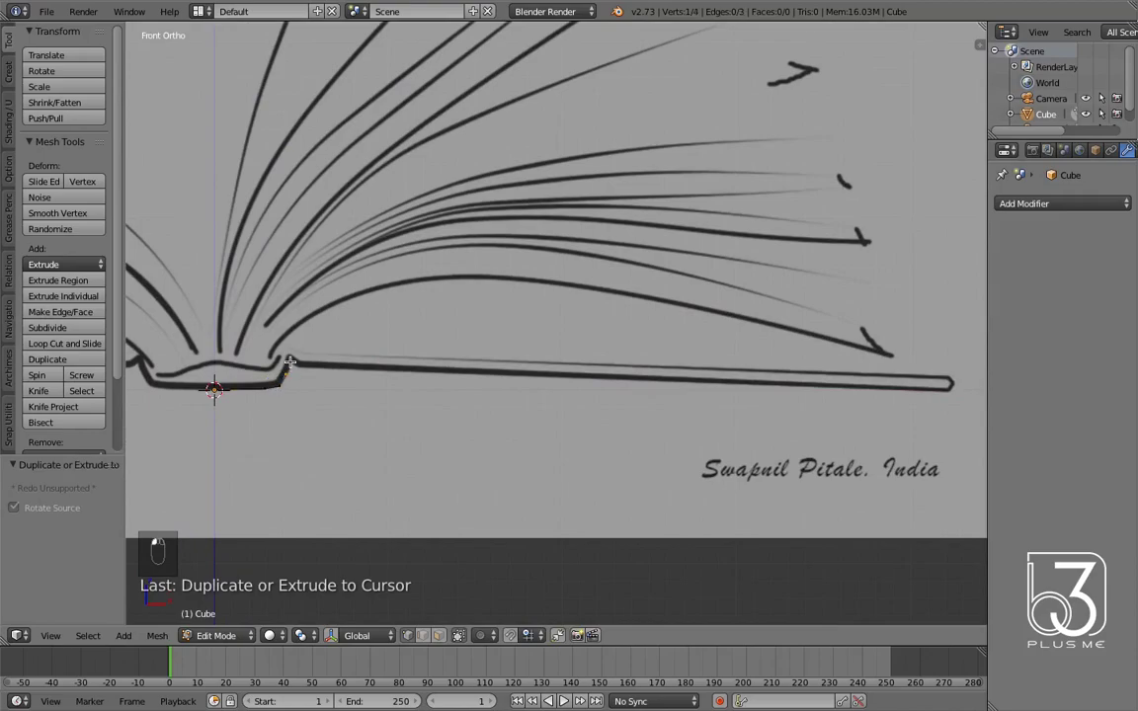
key(a)
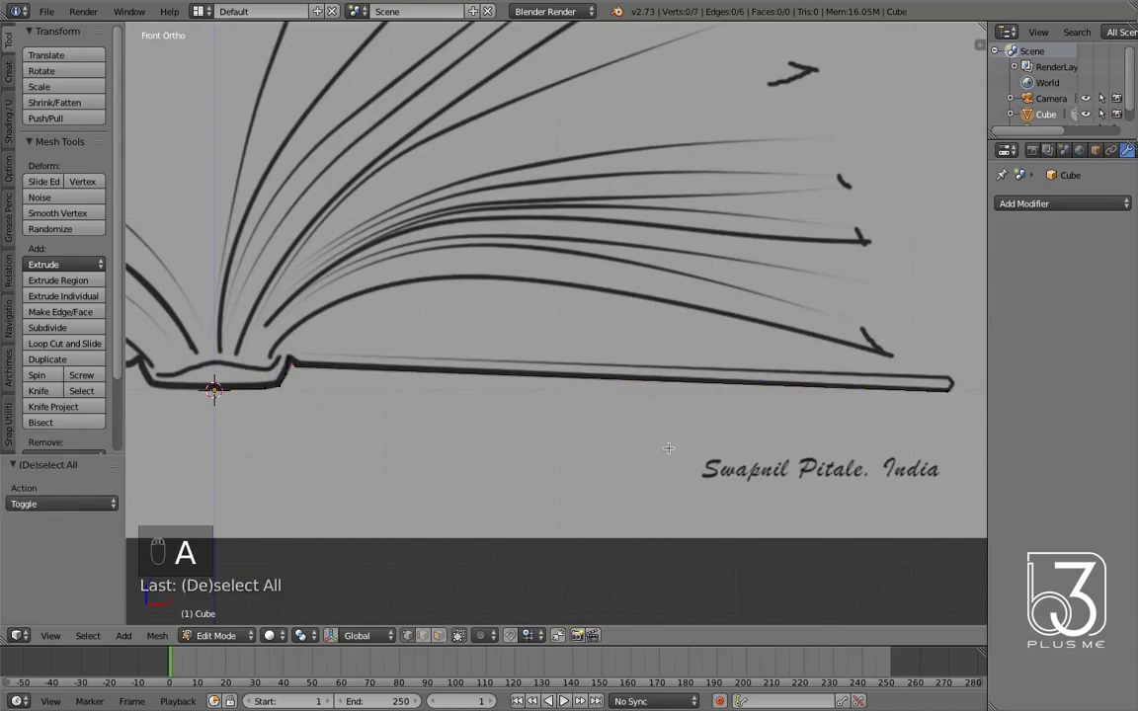
- Add a Mirror modifier on X with clipping and extrude the whole traced profile 0.045 up along Z
click(1064, 204)
click(796, 376)
key(a)
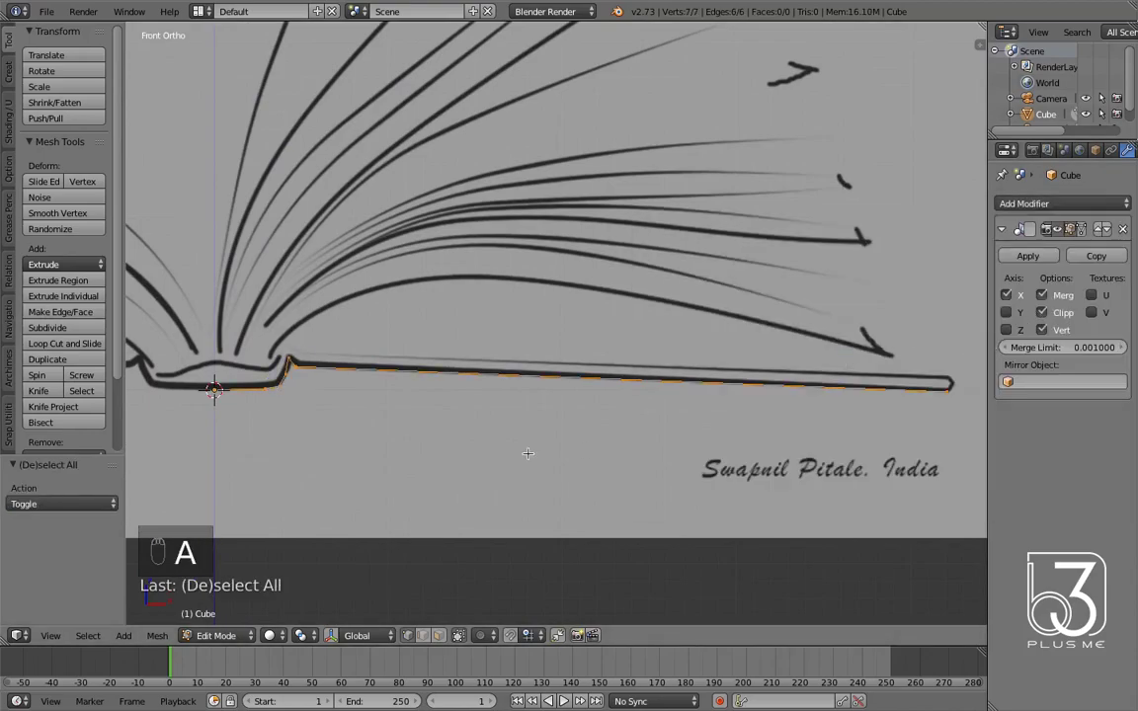
key(ctrl+space)
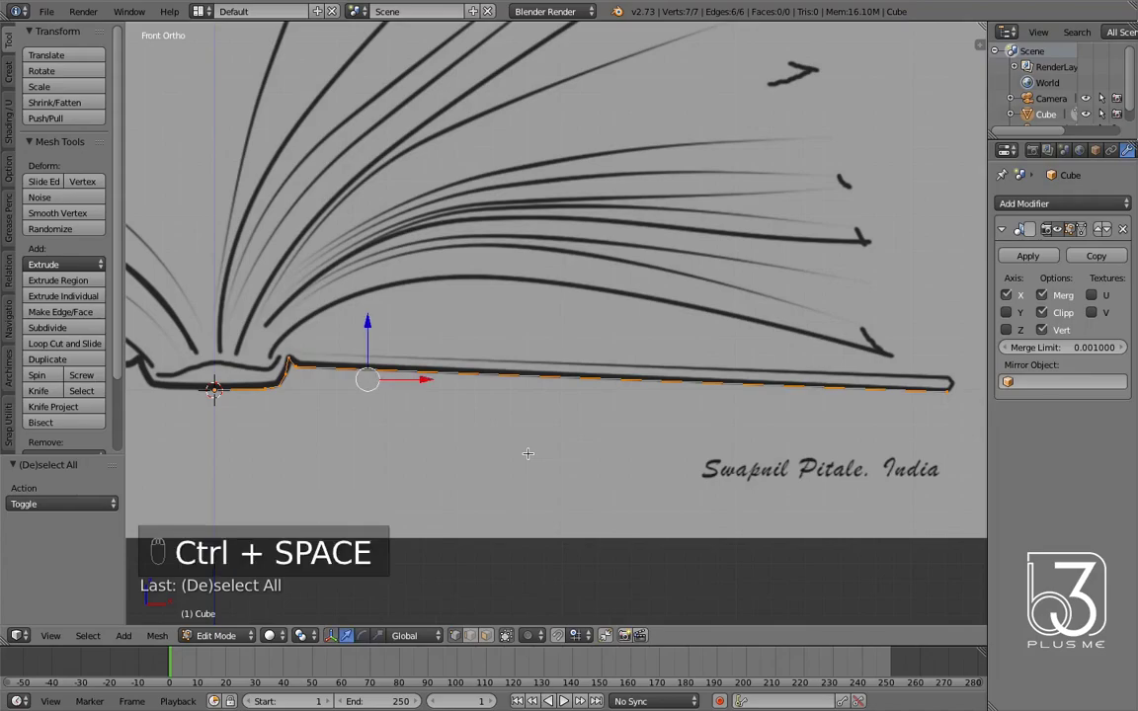
key(e)
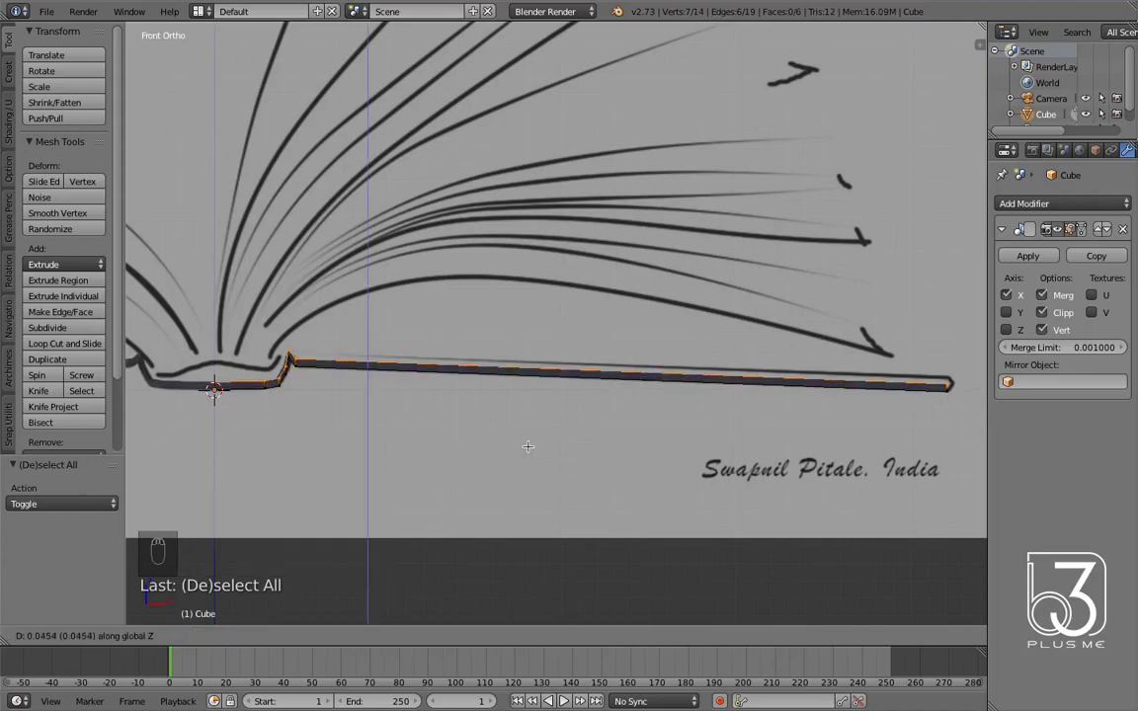
click(527, 446)
- Select only the upper vertices of the spine section, move them -0.012 along X and slightly down along Z to even out its thickness
key(c)
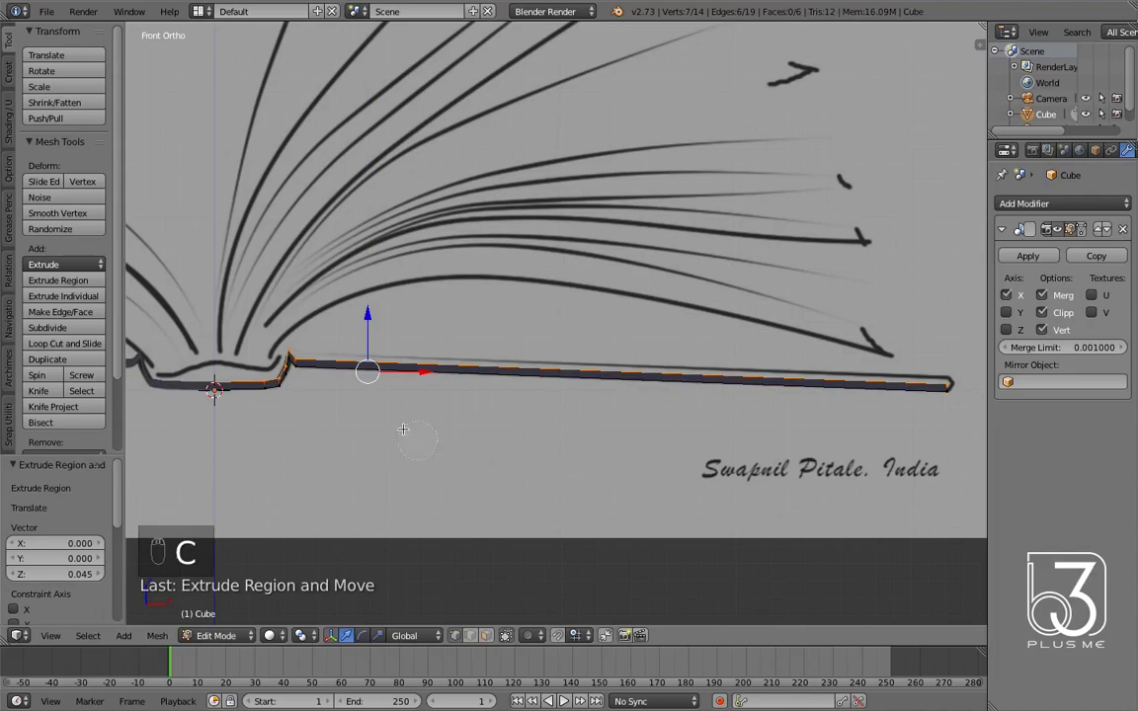
middle_drag(314, 365, 933, 387)
right_click(934, 388)
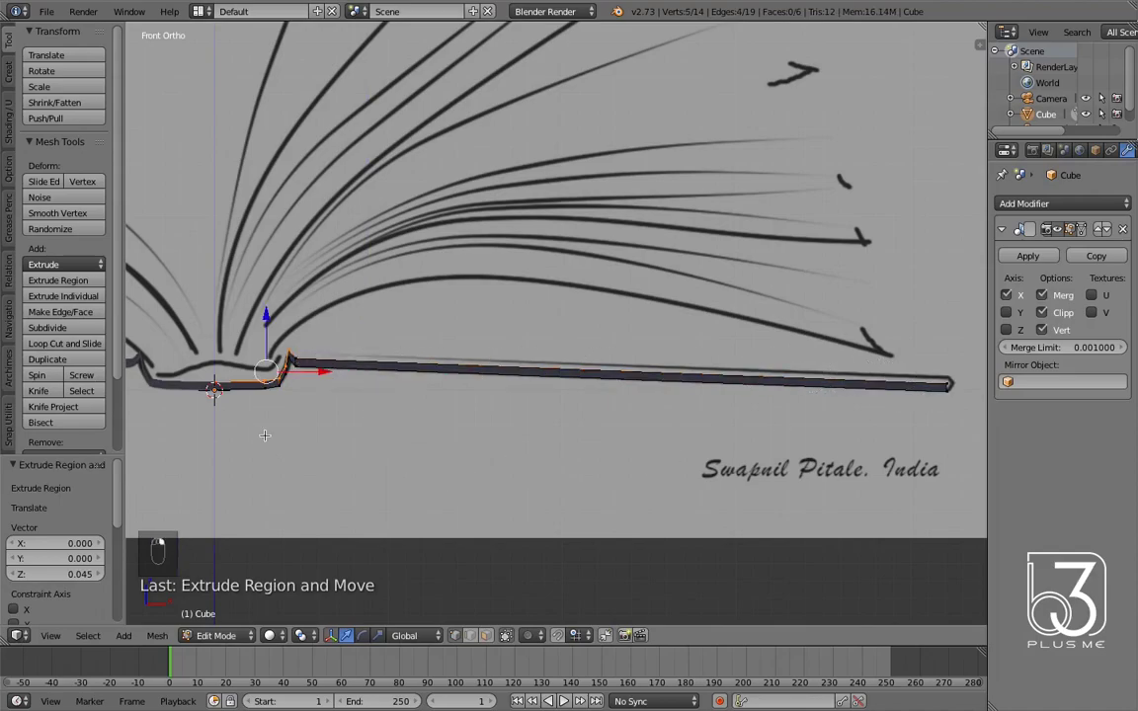
ctrl+middle_drag(233, 456, 247, 385)
shift+middle_drag(278, 429, 627, 415)
ctrl+middle_drag(424, 493, 444, 360)
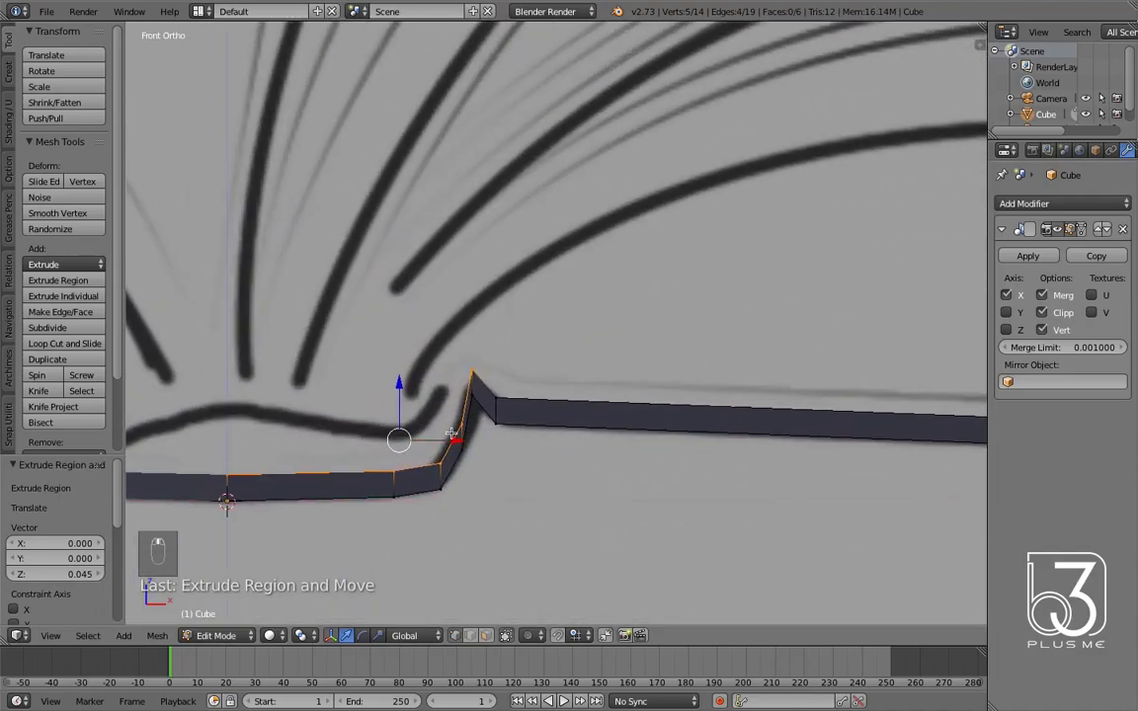
drag(457, 442, 449, 444)
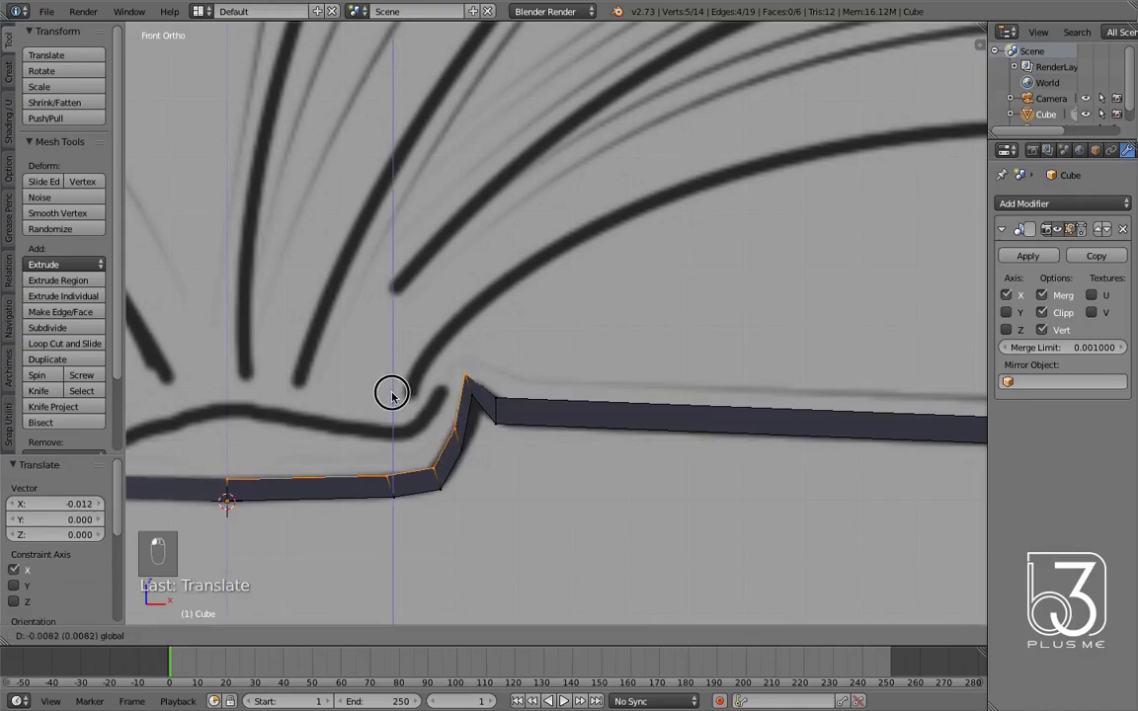
scroll(660, 521, down, 3)
key(a)
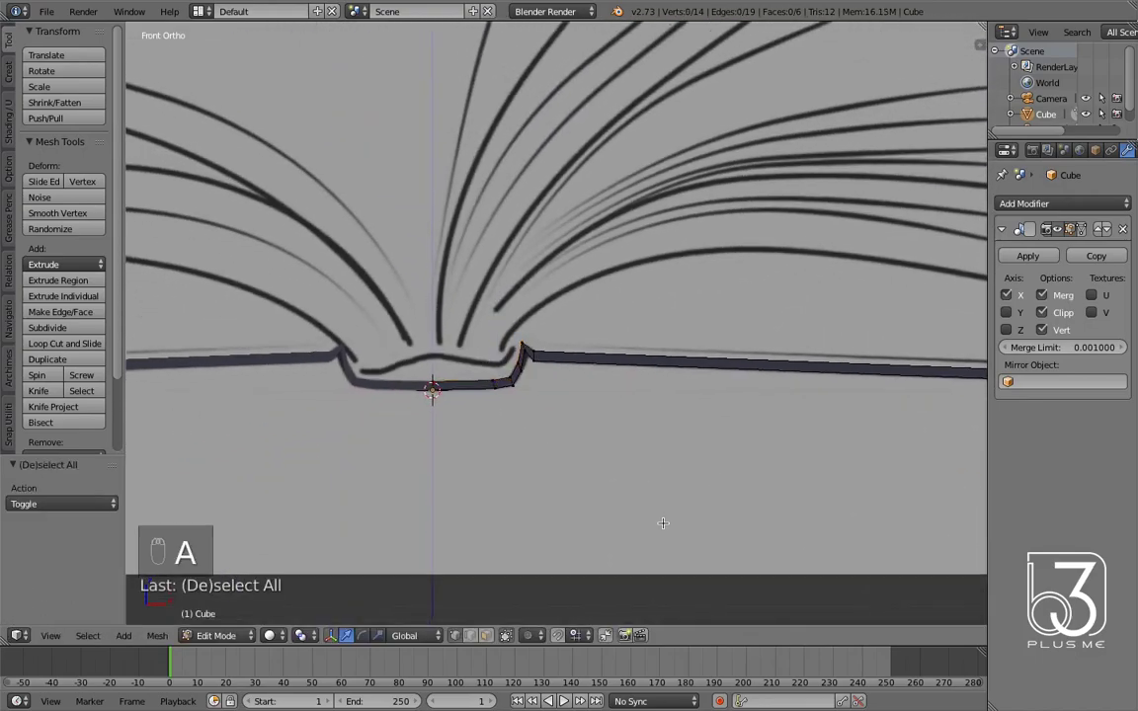
- Extrude the entire cover profile about 5.626 along Y to give the book its depth
key(shift+c)
key(KP_7)
key(a)
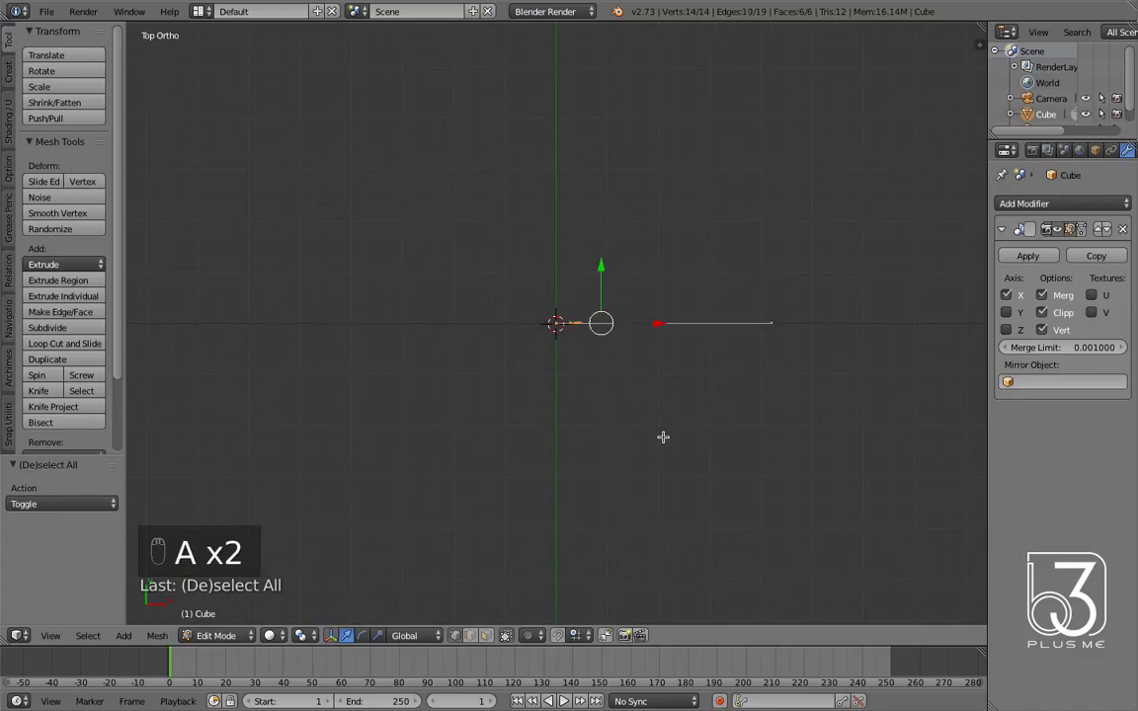
shift+middle_drag(649, 415, 642, 549)
key(e)
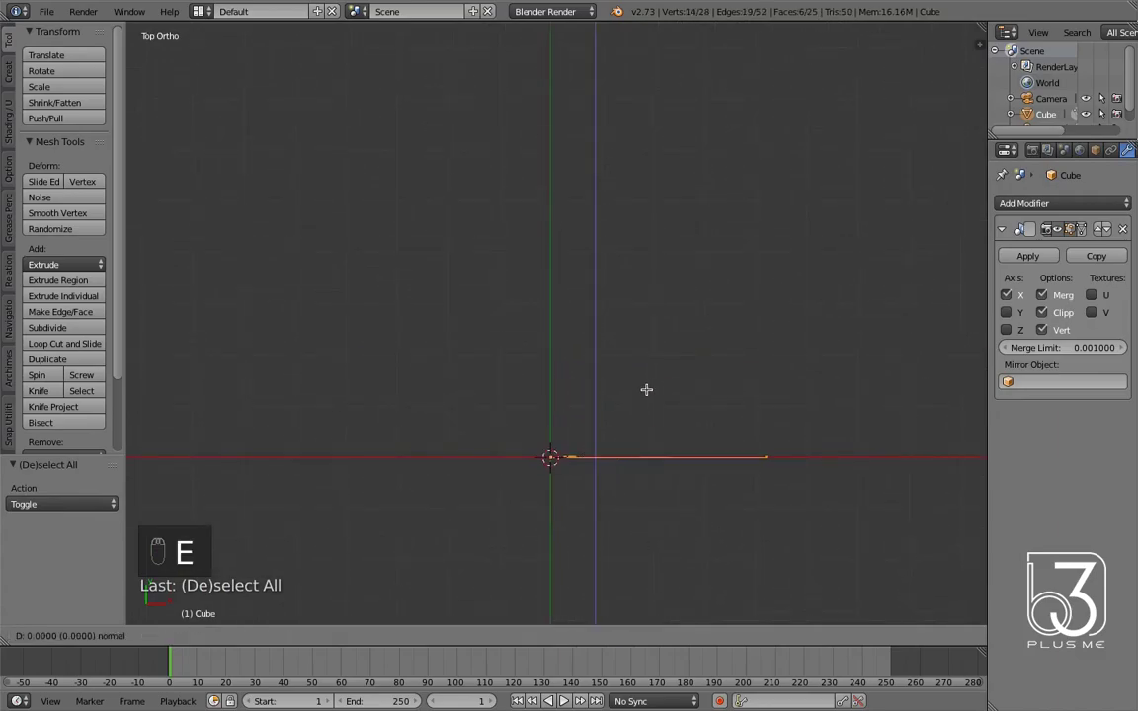
click(645, 101)
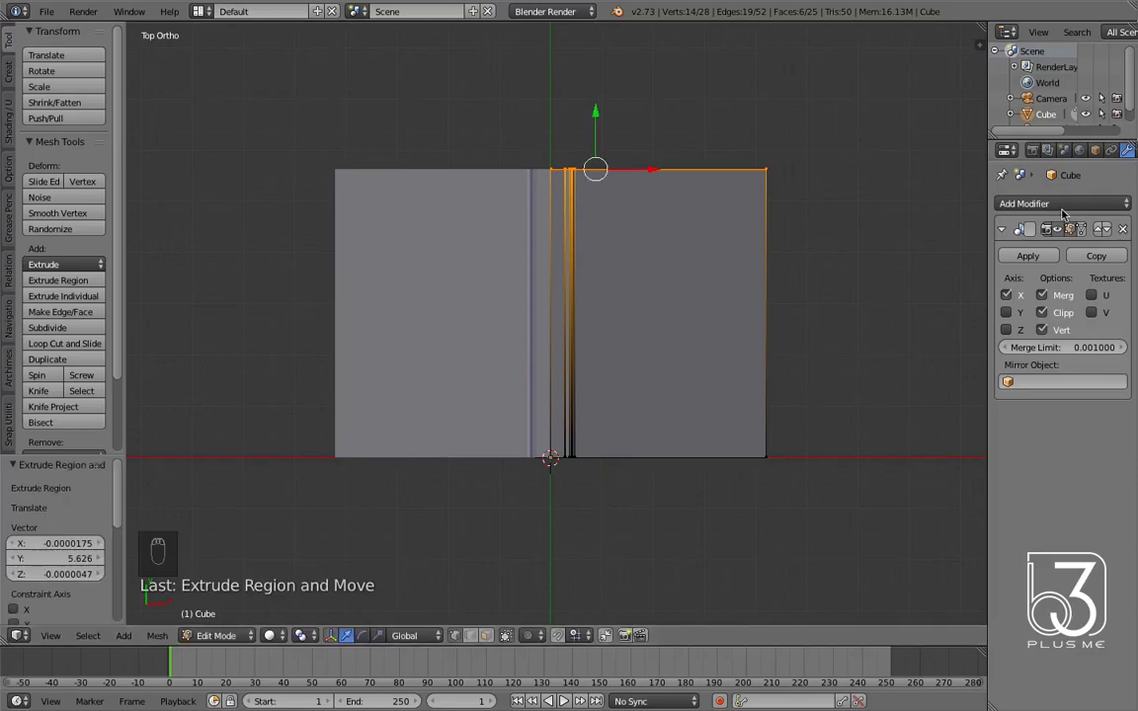
- Add a level 1 Subdivision Surface modifier and place supporting edge loops close to the cover's front and back edges
key(a)
key(ctrl+1)
key(ctrl+r)
click(748, 334)
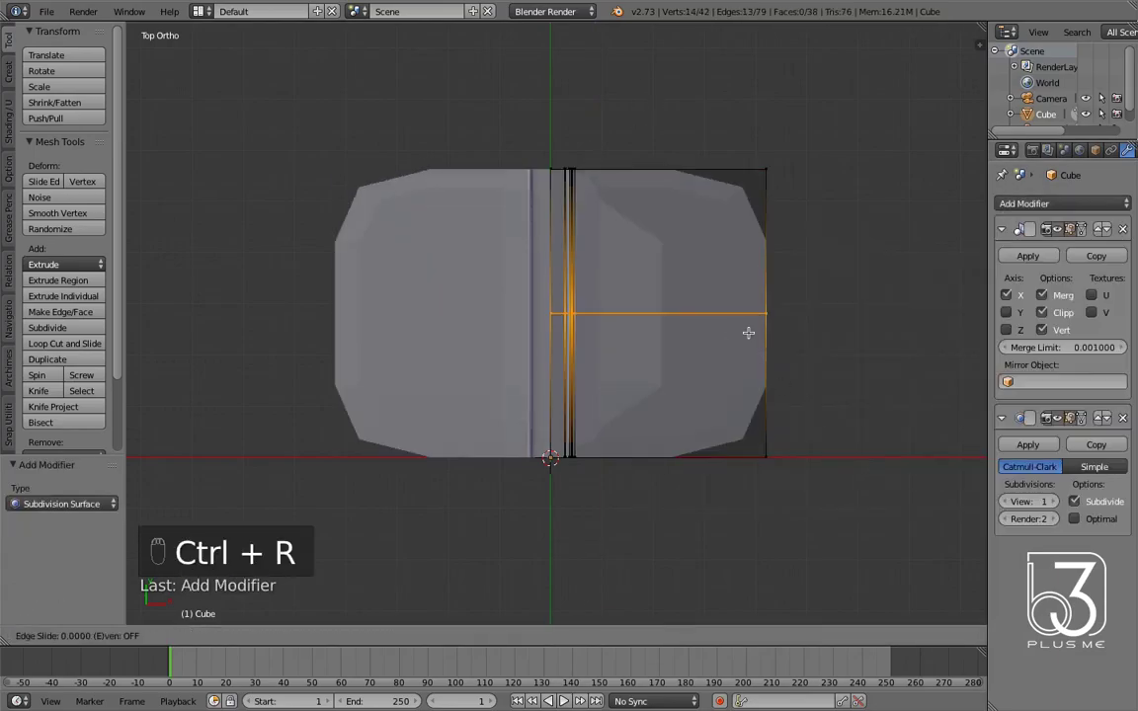
click(748, 333)
drag(595, 259, 595, 117)
key(ctrl+r)
click(613, 329)
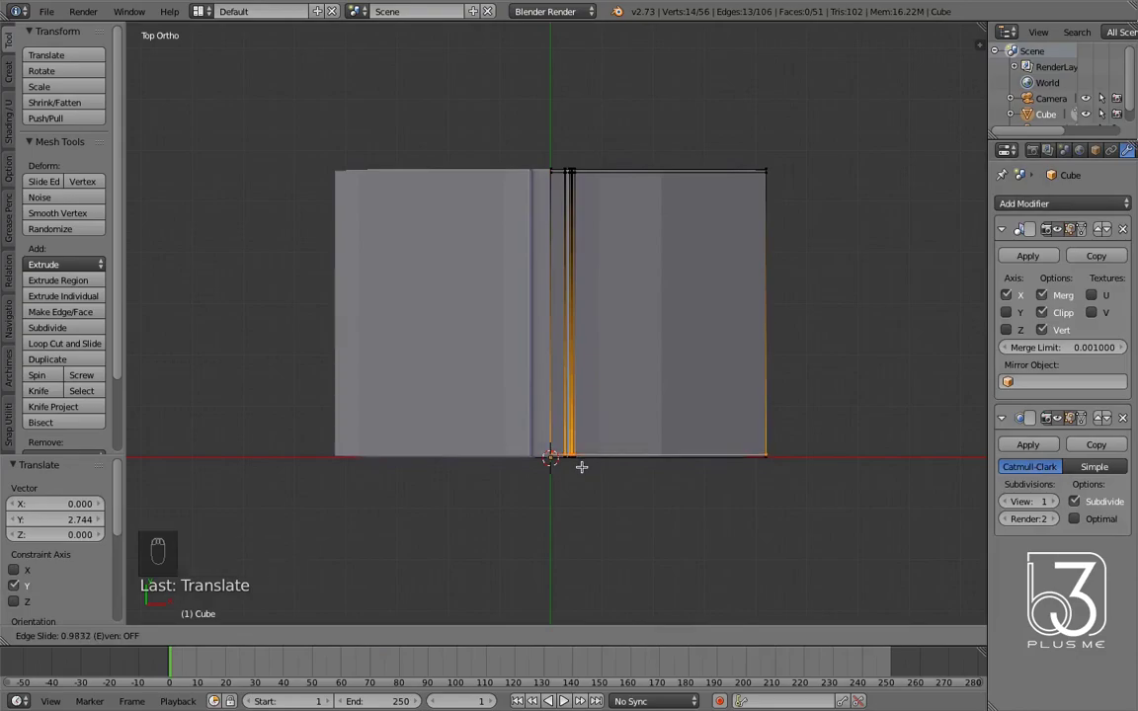
click(582, 468)
- Add supporting edge loops close to the cover's outer side edge and beside the spine hinge
key(ctrl+r)
click(654, 175)
click(754, 173)
key(ctrl+r)
click(665, 187)
click(579, 207)
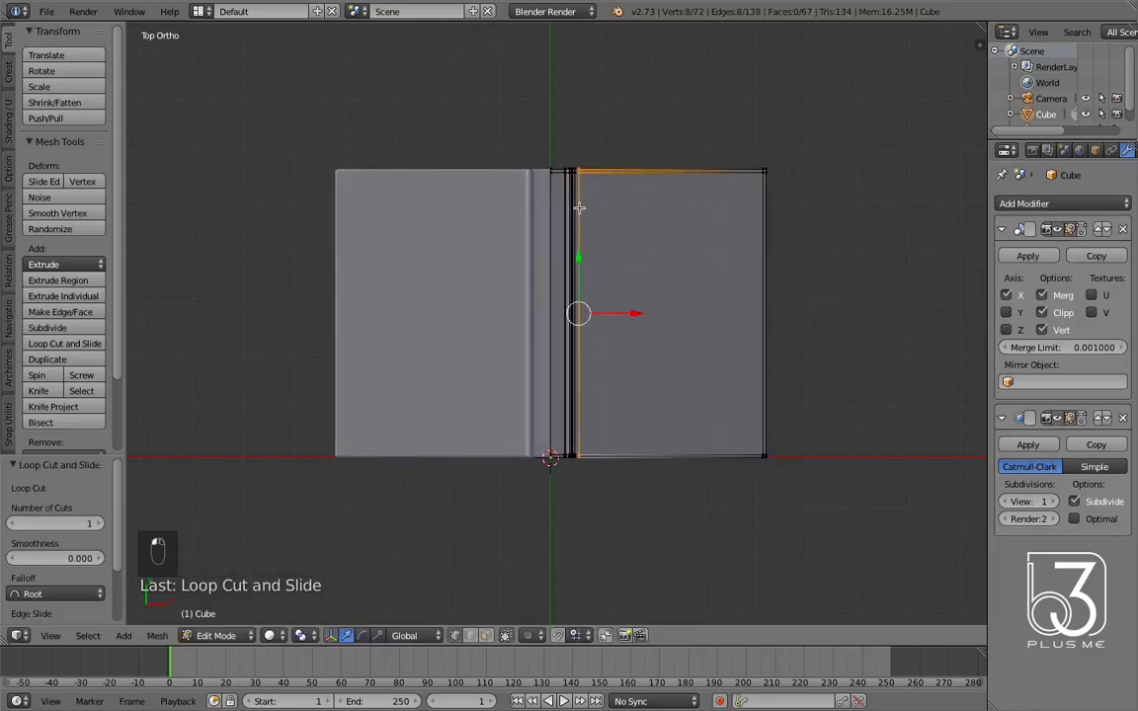
- Return to Object Mode and apply the Mirror modifier
key(a)
key(Tab)
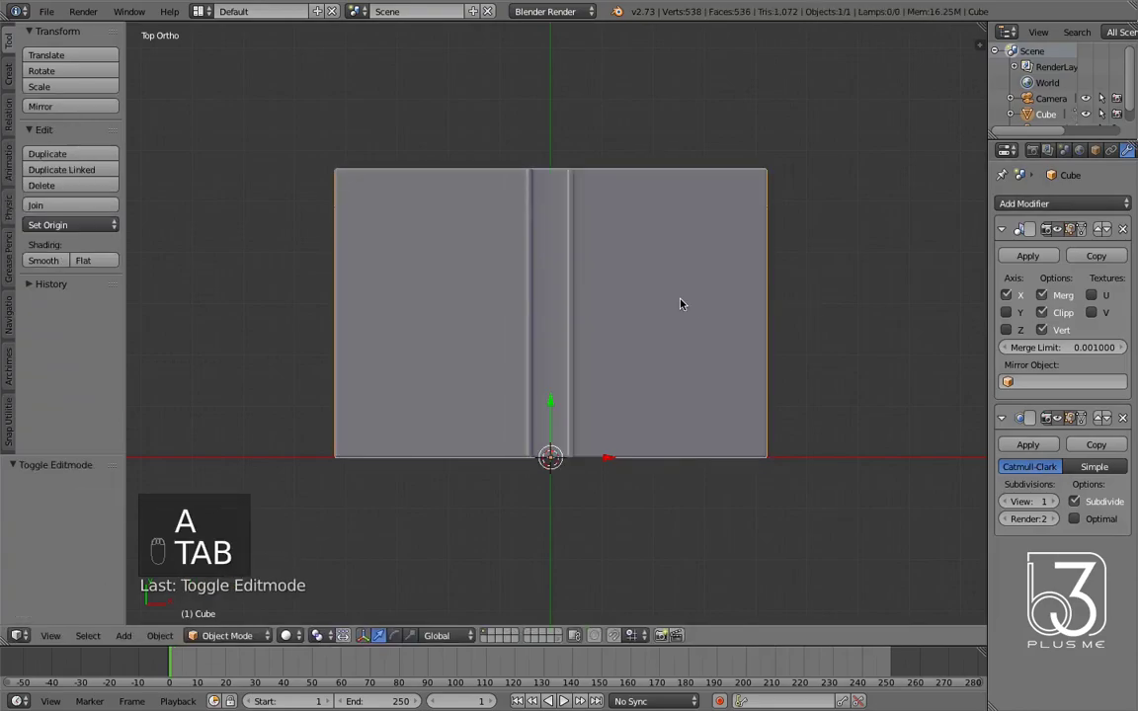
click(1023, 259)
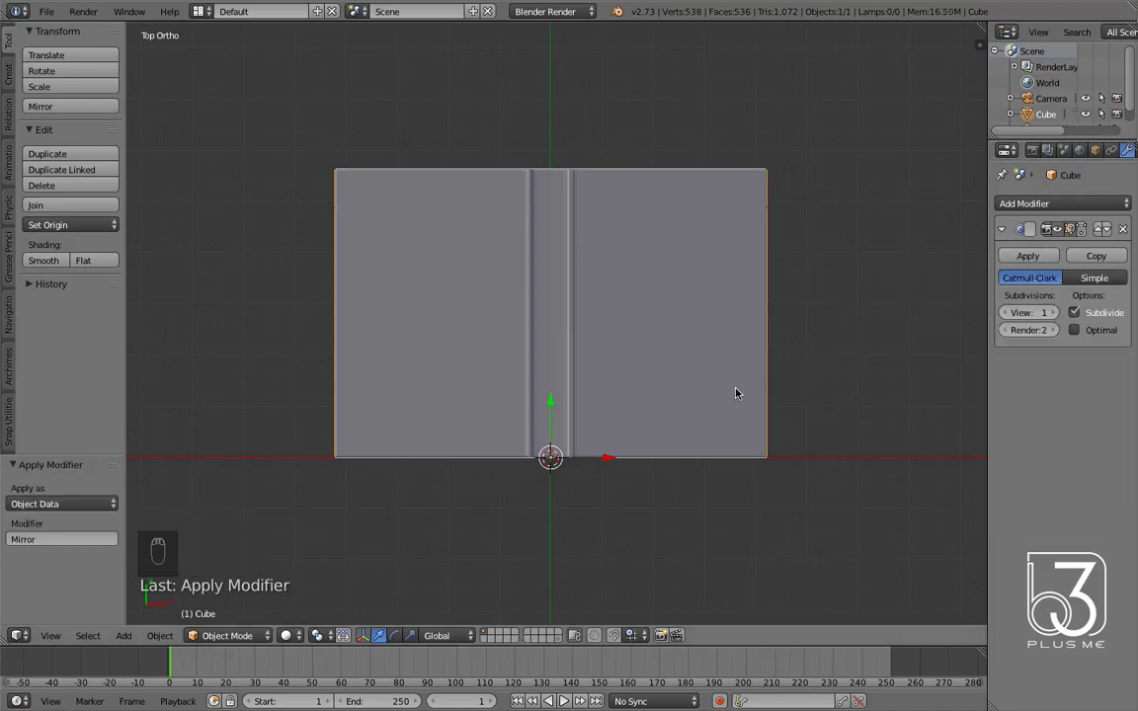
- Duplicate the spine section of the cover 0.130 up along Z and rotate the copy 180° around Y
key(KP_1)
key(z)
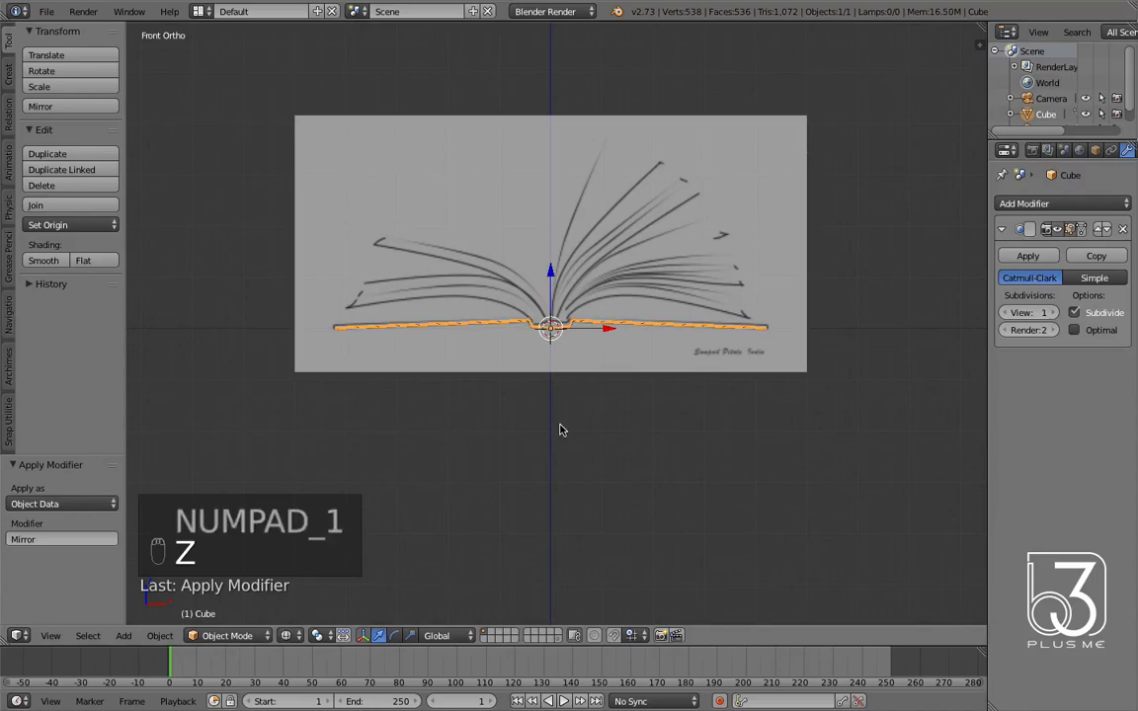
scroll(559, 427, up, 5)
key(Tab)
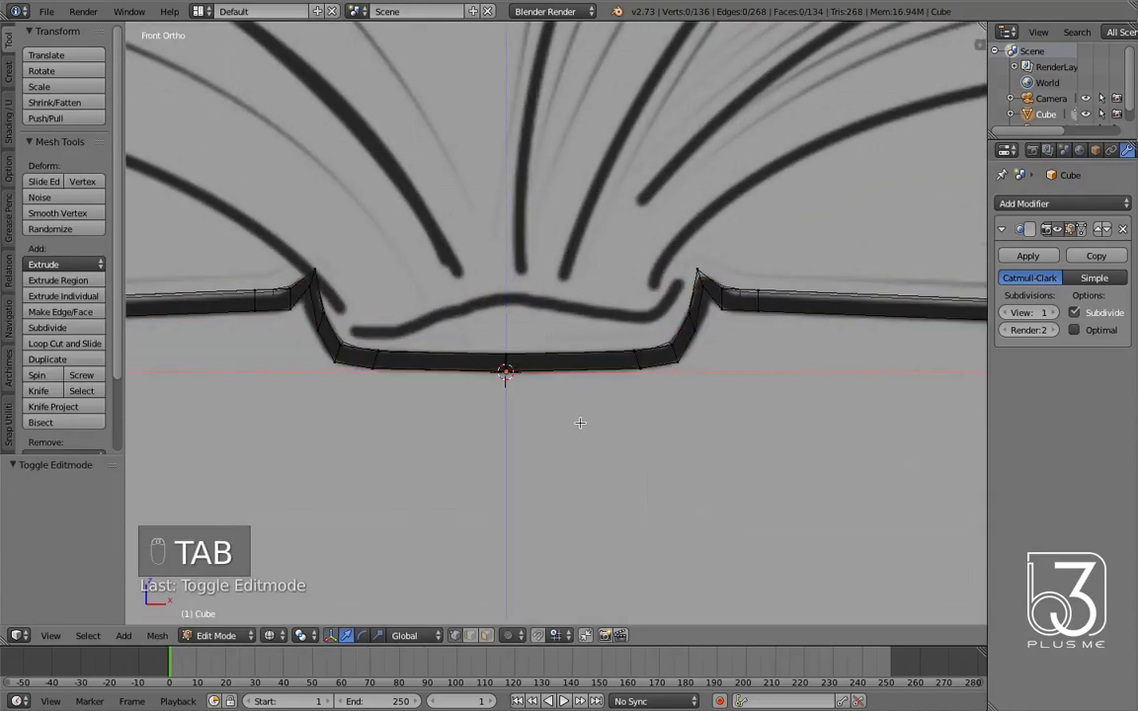
key(c)
mouse_move(341, 358)
mouse_down()
mouse_move(400, 371)
mouse_move(329, 329)
mouse_move(495, 363)
mouse_move(681, 338)
mouse_move(561, 446)
mouse_up()
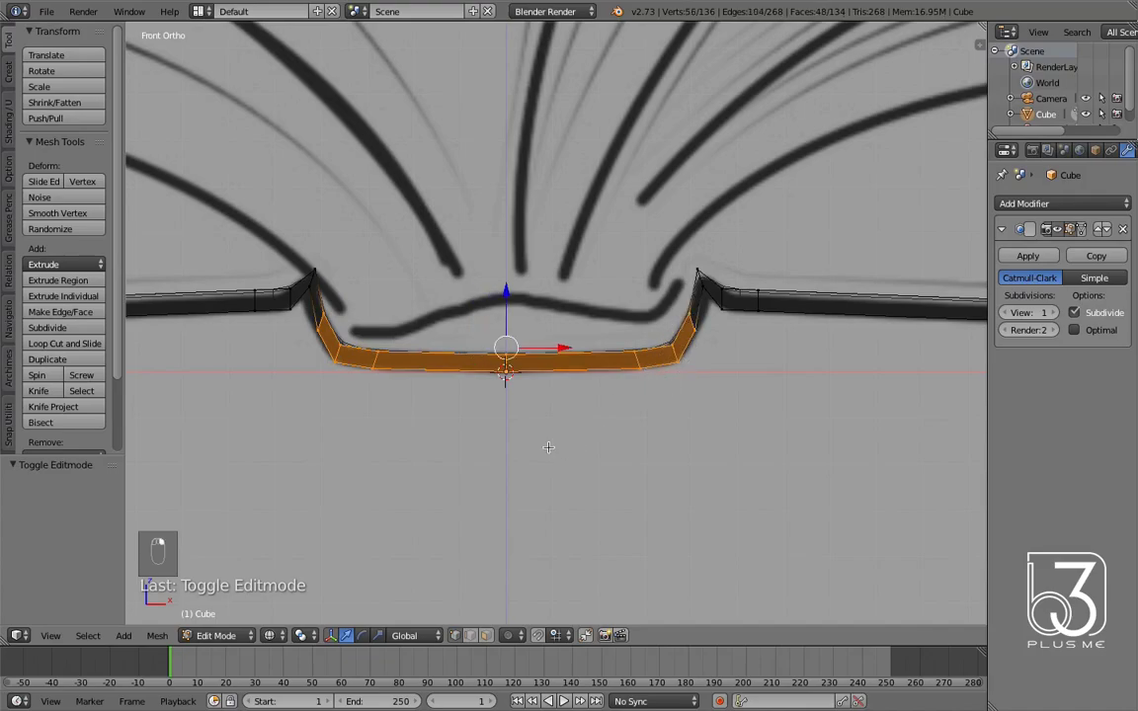
key(shift+d)
click(550, 411)
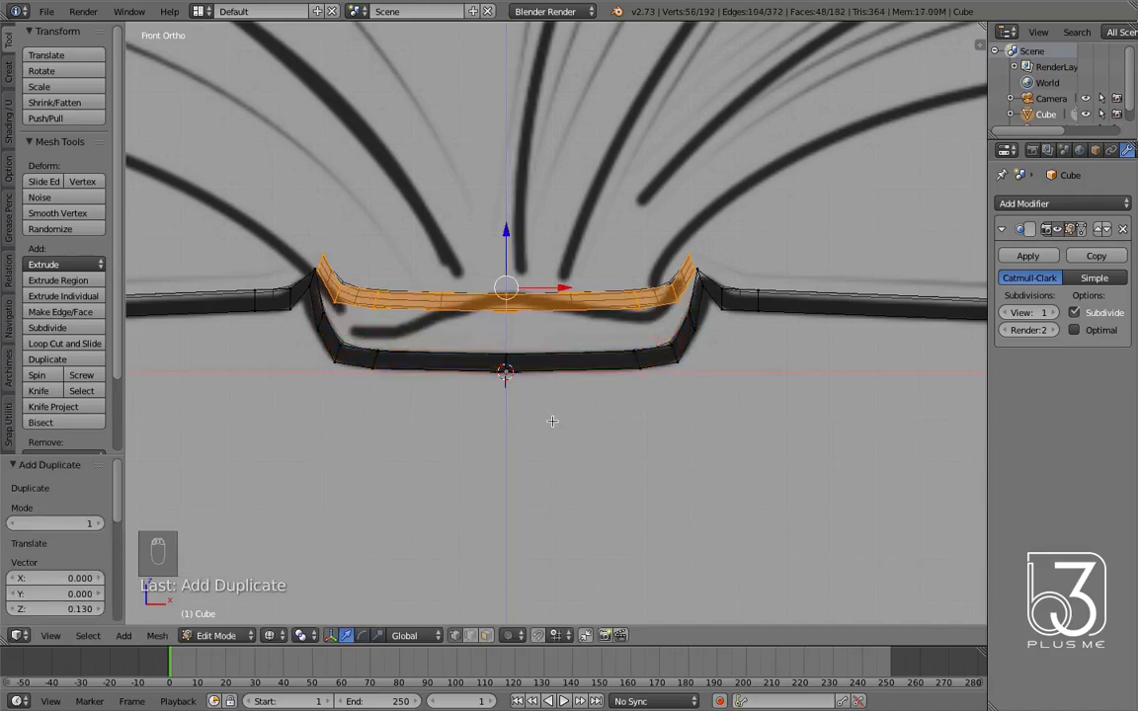
text(ry180)
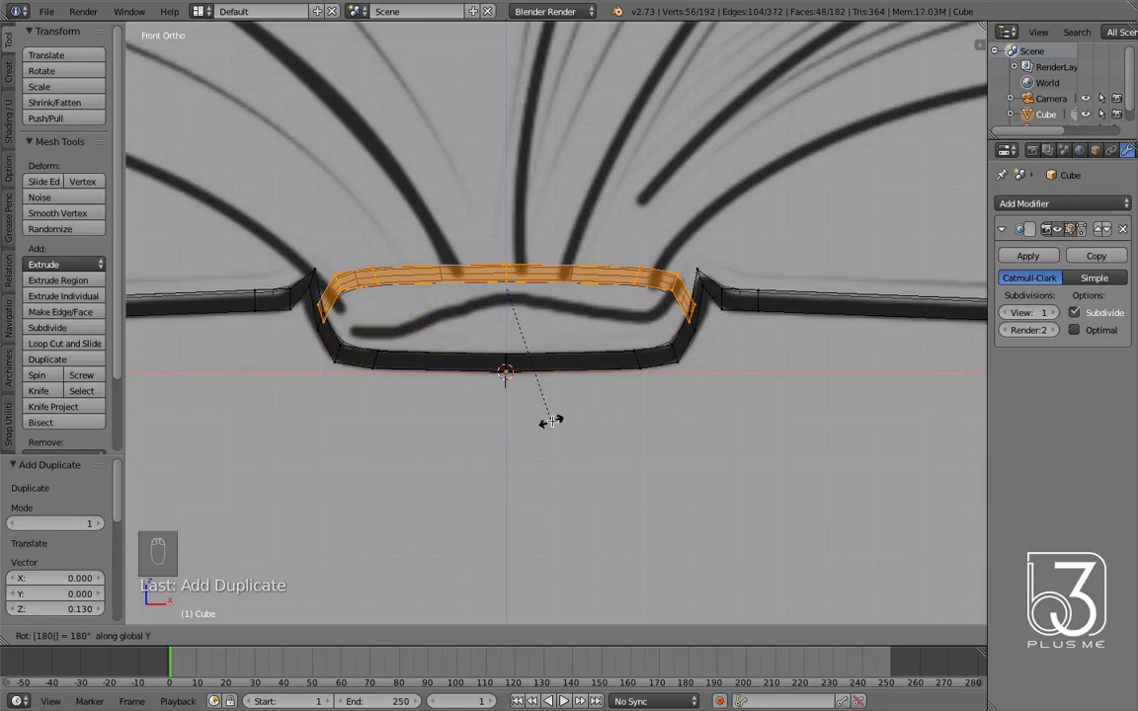
click(551, 421)
- Raise the middle part of the flipped spine copy slightly along Z to form an arch
key(a)
key(c)
drag(632, 301, 396, 304)
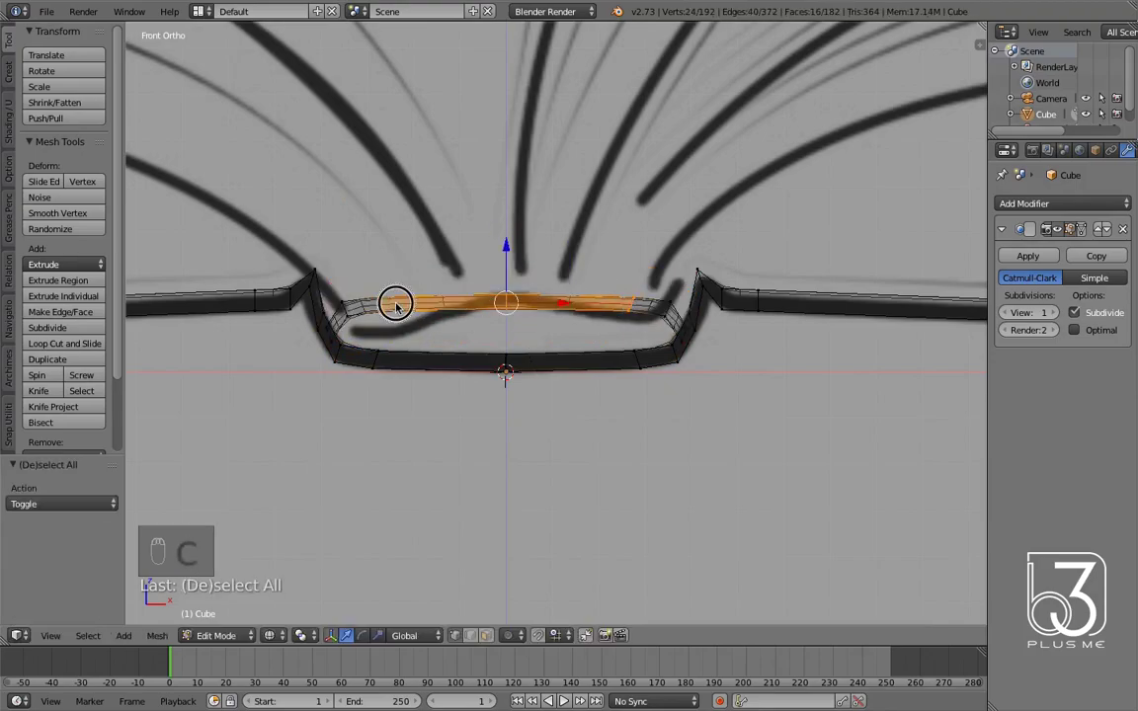
right_click(397, 305)
drag(511, 269, 506, 263)
- Scale the vertices at both shoulders of the spine arch closer together and lower them 0.024 along Z
key(a)
key(c)
click(652, 304)
click(366, 304)
key(s)
click(389, 303)
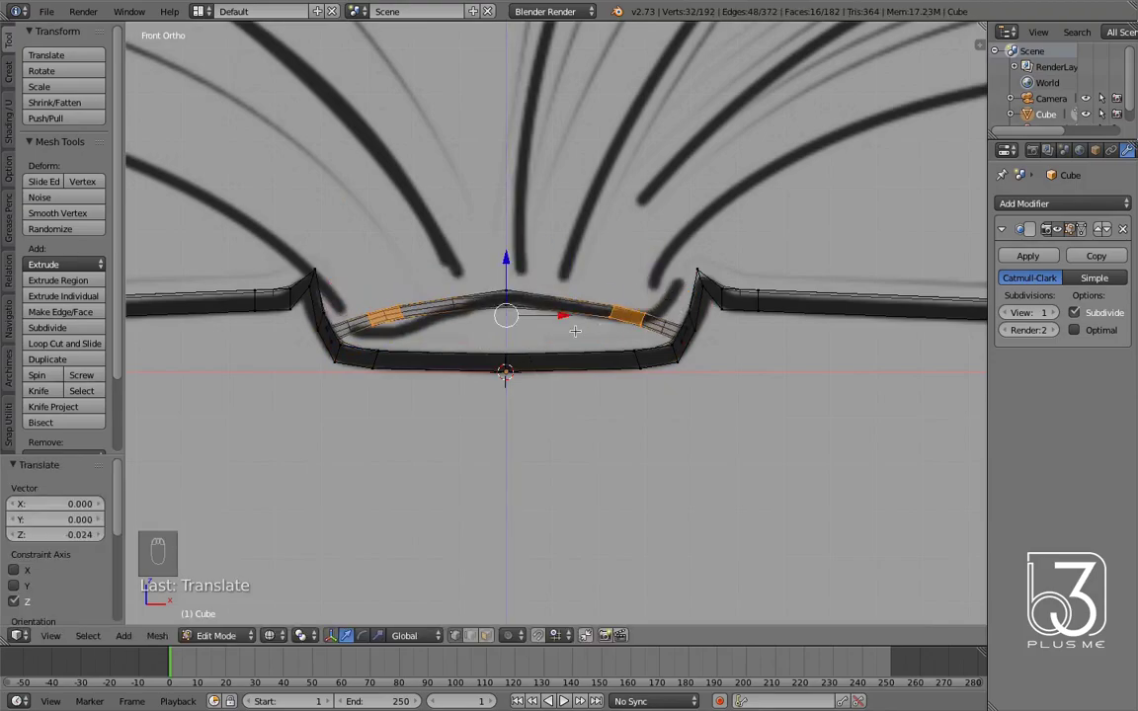
key(a)
- Recalculate the normals of the whole cover mesh and return to Object Mode
middle_drag(575, 330, 666, 364)
key(KP_5)
key(a)
key(a)
key(z)
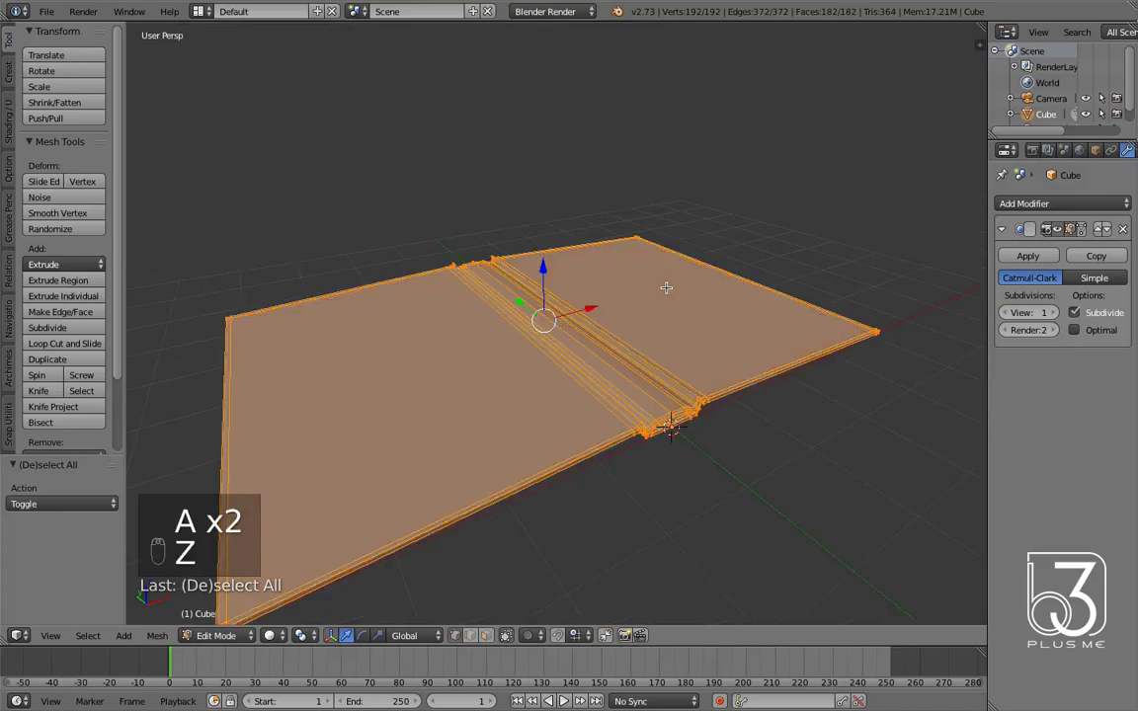
key(ctrl+n)
key(Return)
key(Tab)
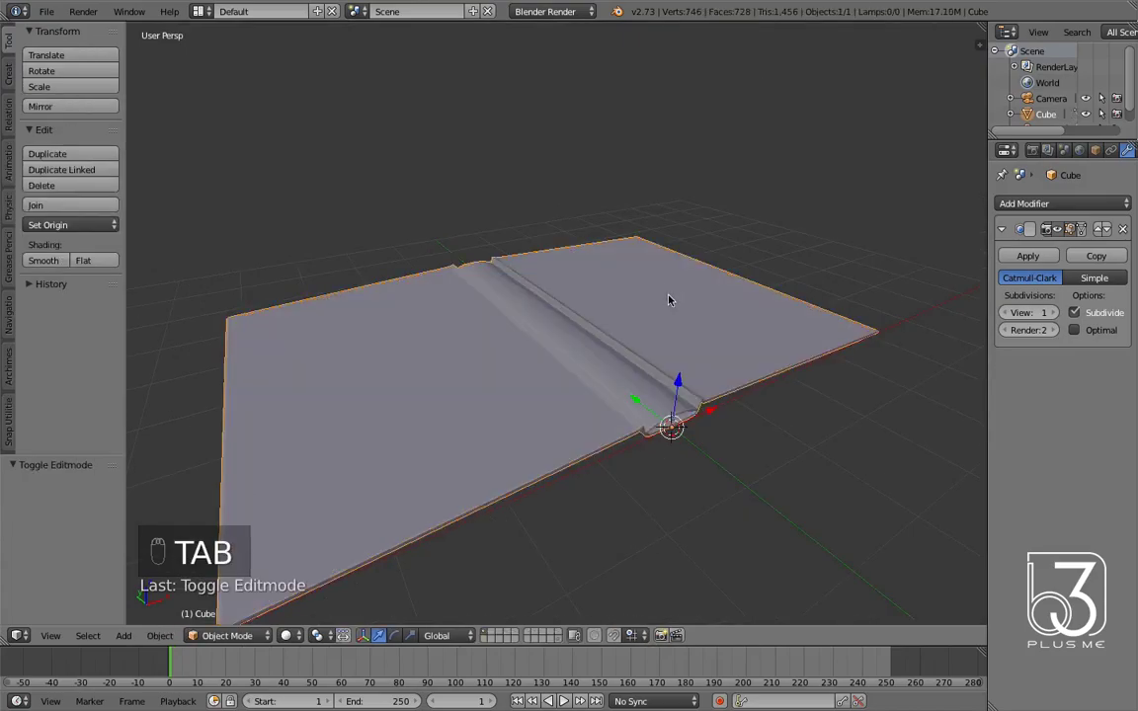
- Deselect the book cover and save the file
key(a)
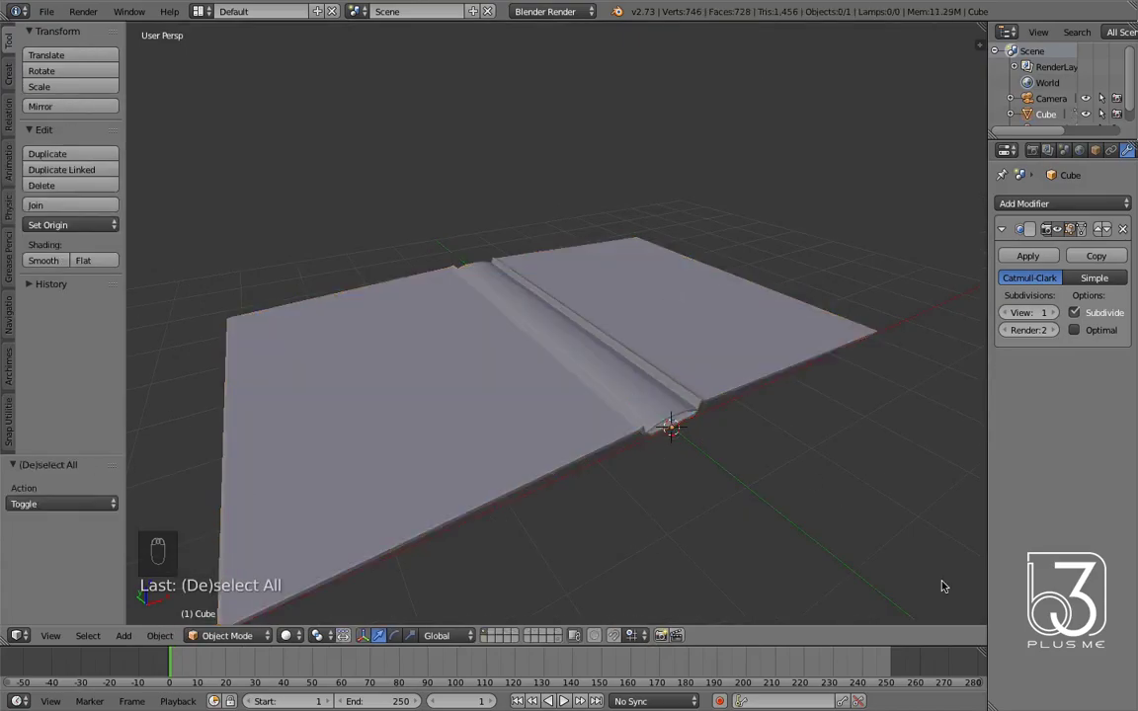
key(KP_1)
key(KP_5)
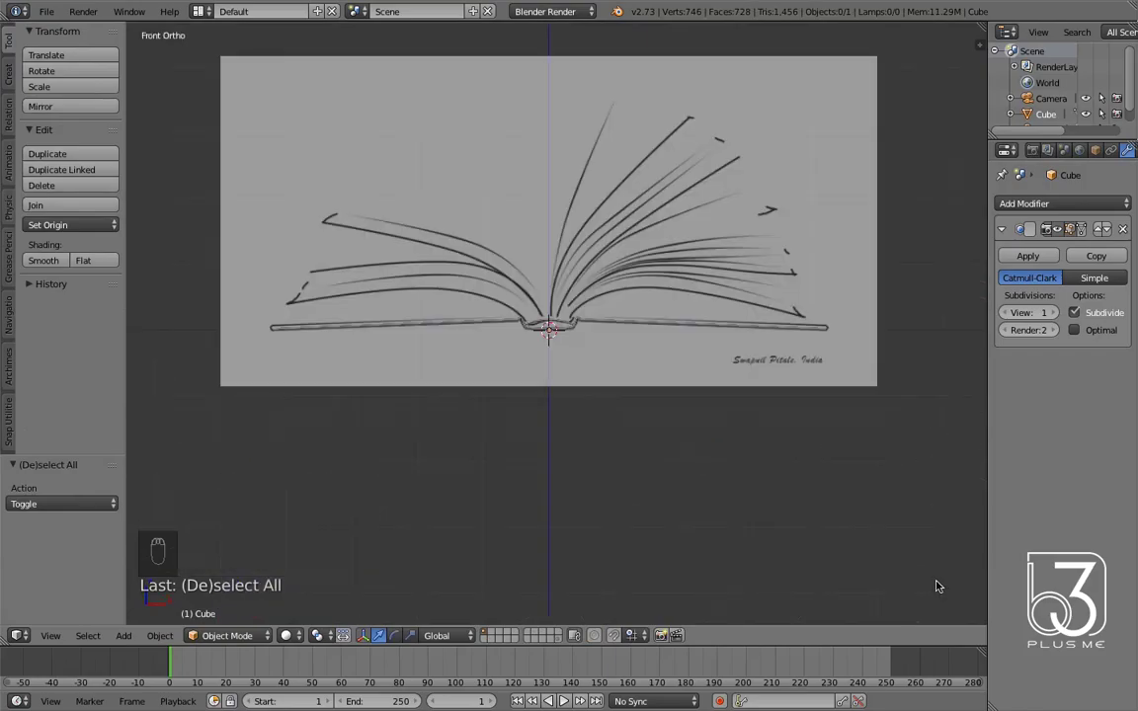
key(ctrl+s)
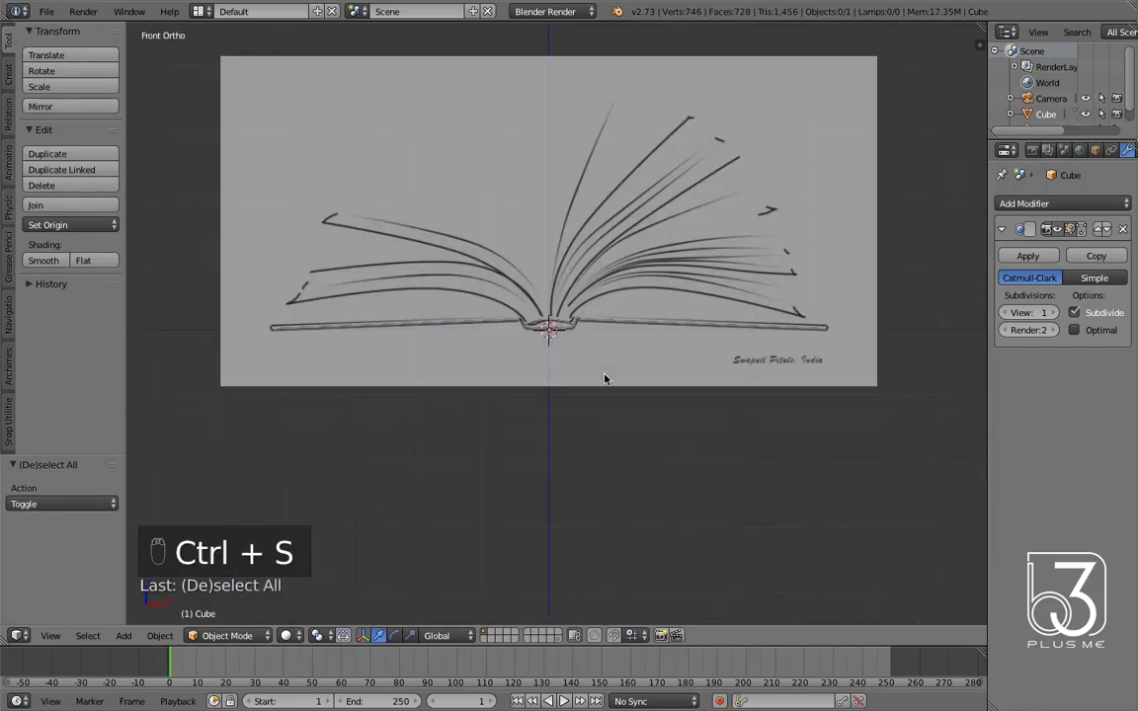
shift+middle_drag(605, 380, 614, 424)
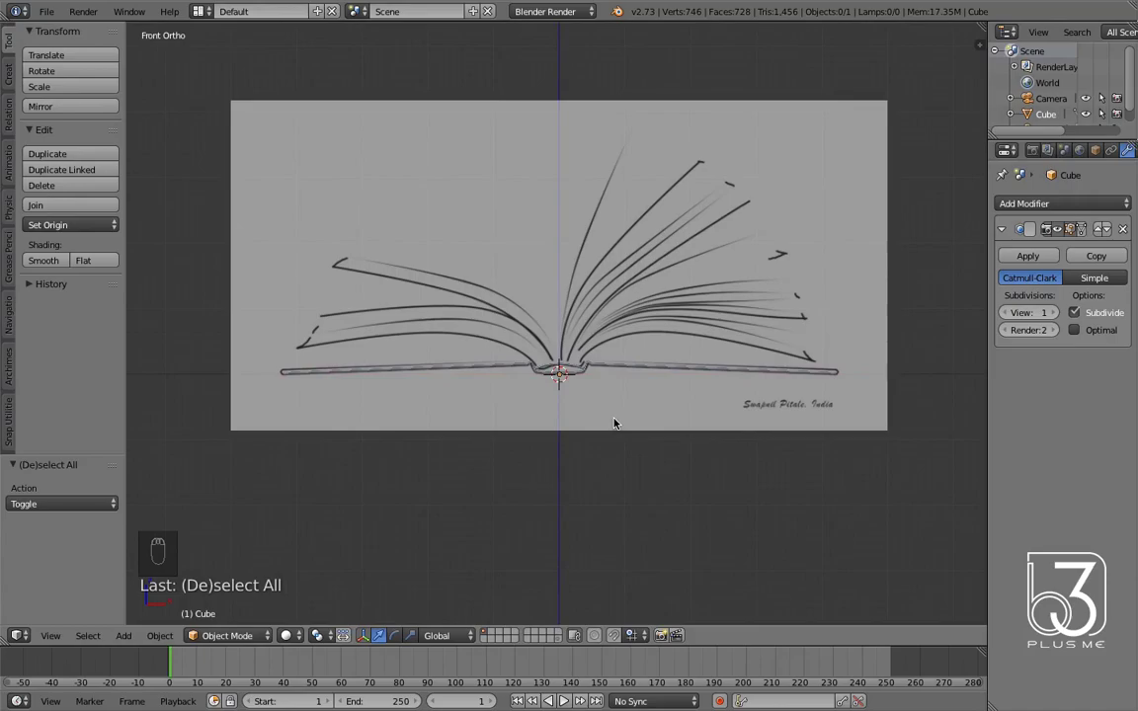
- Add a Bezier curve aligned to the front view and move it so its inner end sits at the right spine corner
key(shift+a)
mouse_move(617, 436)
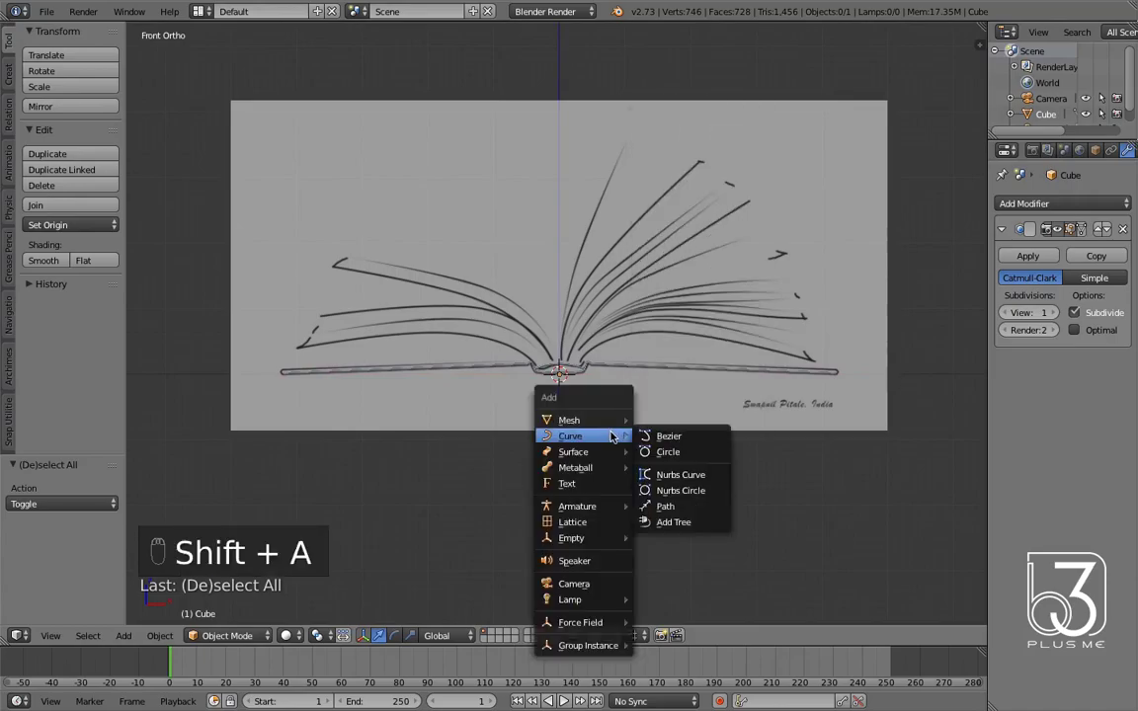
click(679, 438)
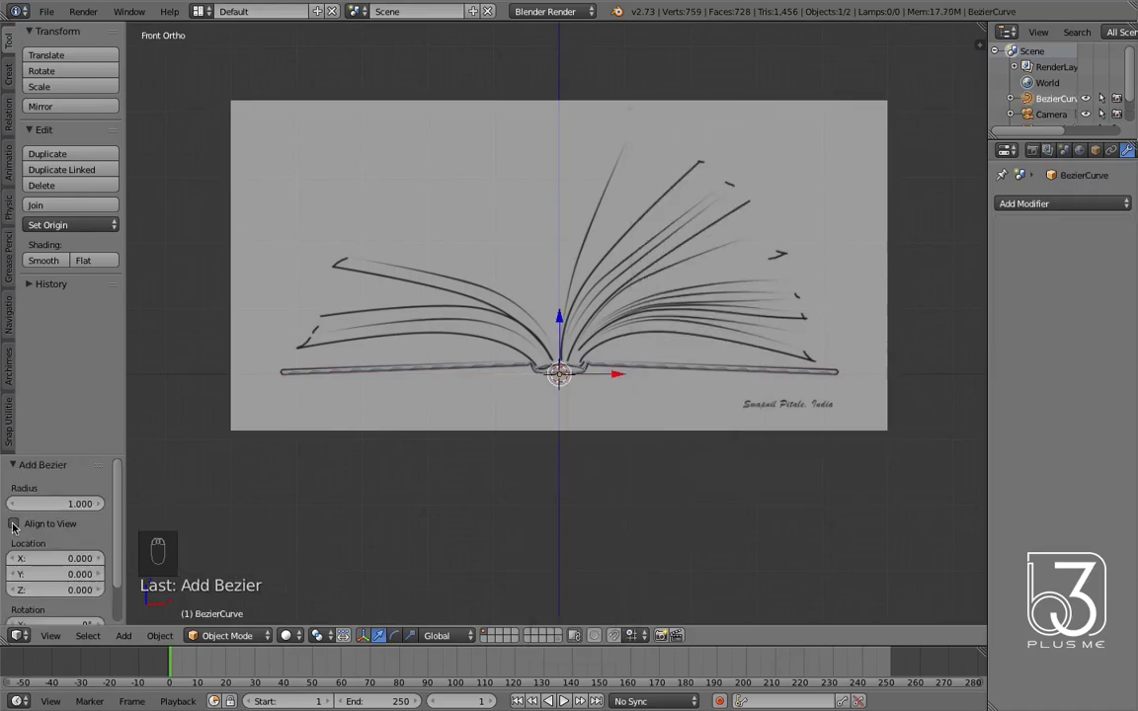
key(Tab)
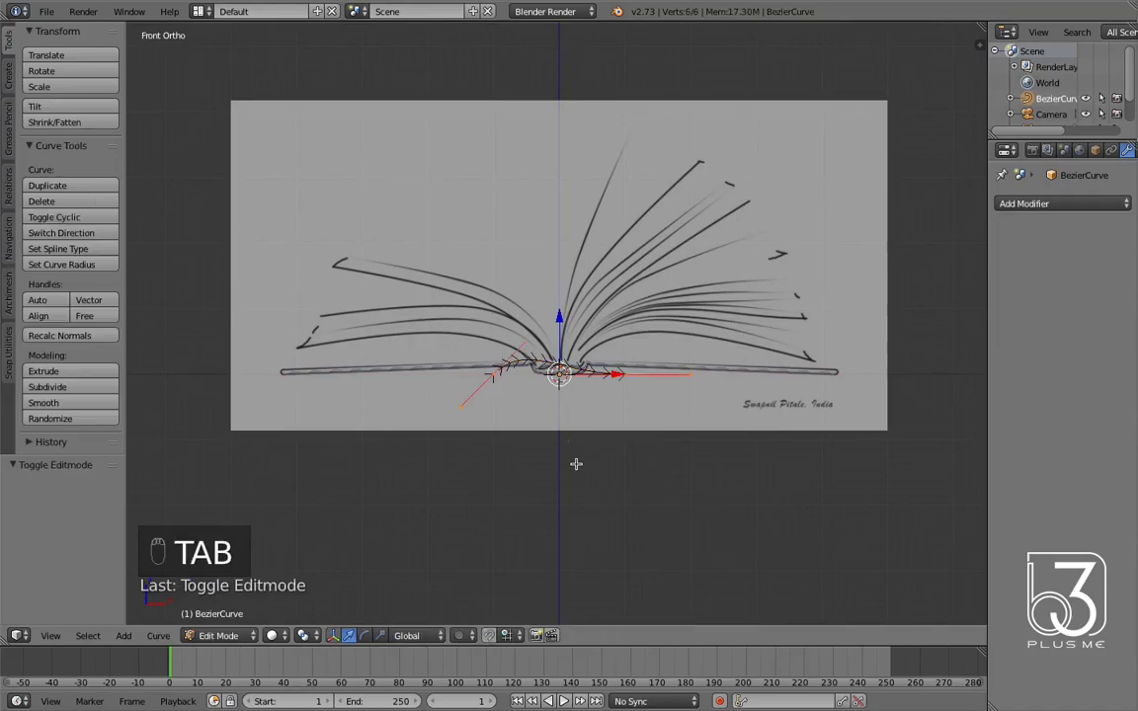
scroll(577, 463, up, 5)
drag(617, 439, 806, 439)
scroll(806, 439, up, 3)
shift+middle_drag(807, 438, 415, 306)
drag(511, 336, 511, 300)
drag(558, 365, 581, 365)
drag(534, 306, 534, 319)
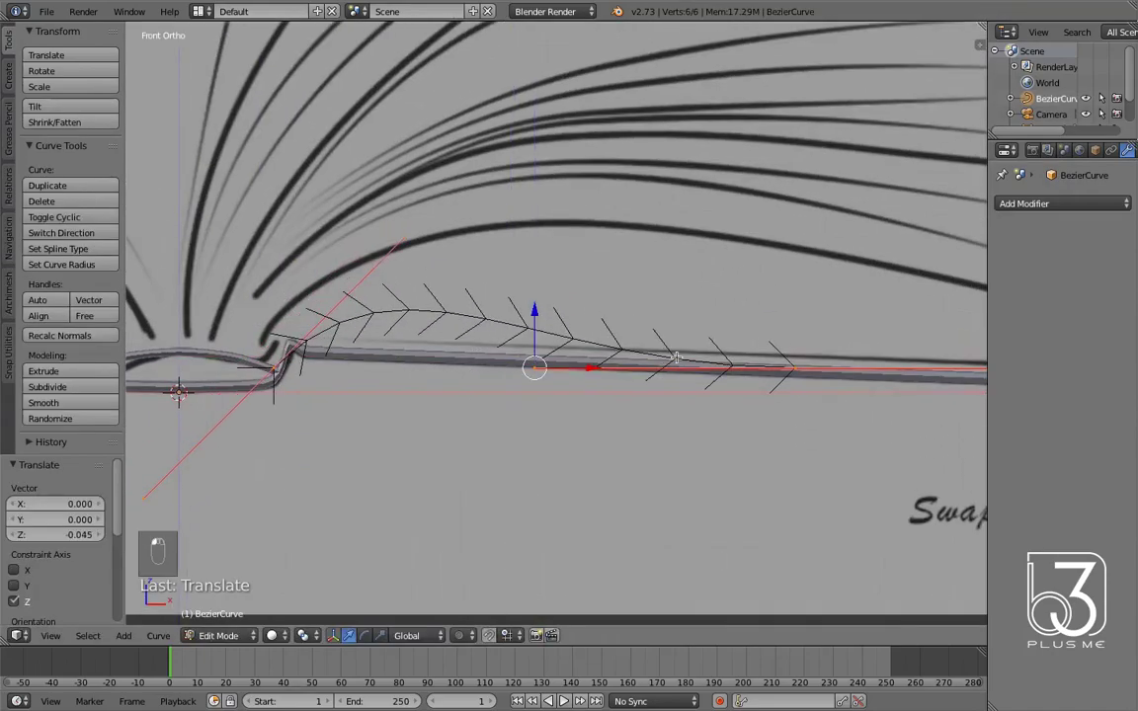
- Shape the curve along the lowest right page line by moving its outer end to the page tip and rotating the handles at both ends
scroll(534, 326, down, 2)
shift+middle_drag(632, 336, 502, 338)
right_drag(590, 357, 863, 340)
key(r)
click(858, 332)
right_drag(329, 262, 259, 185)
right_drag(229, 359, 229, 357)
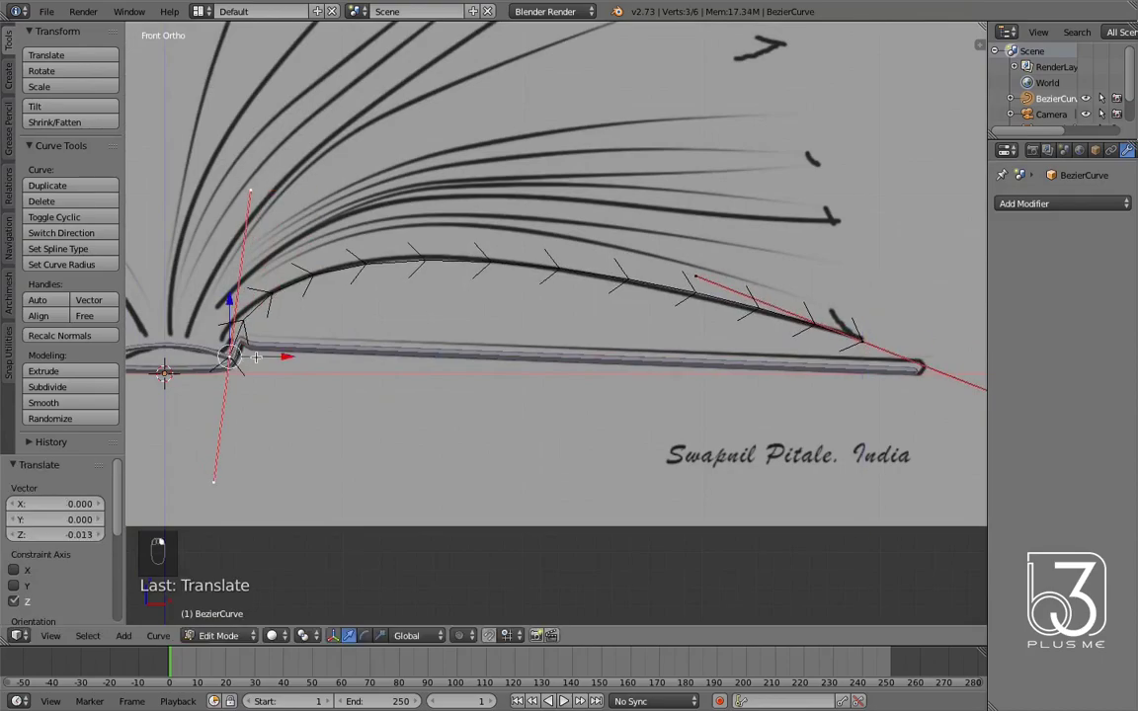
- Duplicate the lowest right page curve and shift the copy slightly toward the middle of the spine
scroll(554, 405, down, 2)
shift+middle_drag(553, 405, 619, 465)
key(a)
key(a)
key(shift+d)
right_click(668, 403)
scroll(613, 378, up, 2)
drag(668, 400, 613, 371)
- Fit the copied curve to the next right page line by moving and rotating its outer end and adjusting its handles
right_click(915, 422)
drag(915, 379, 899, 350)
key(r)
click(902, 326)
right_click(330, 281)
drag(334, 259, 334, 211)
scroll(332, 210, down, 3)
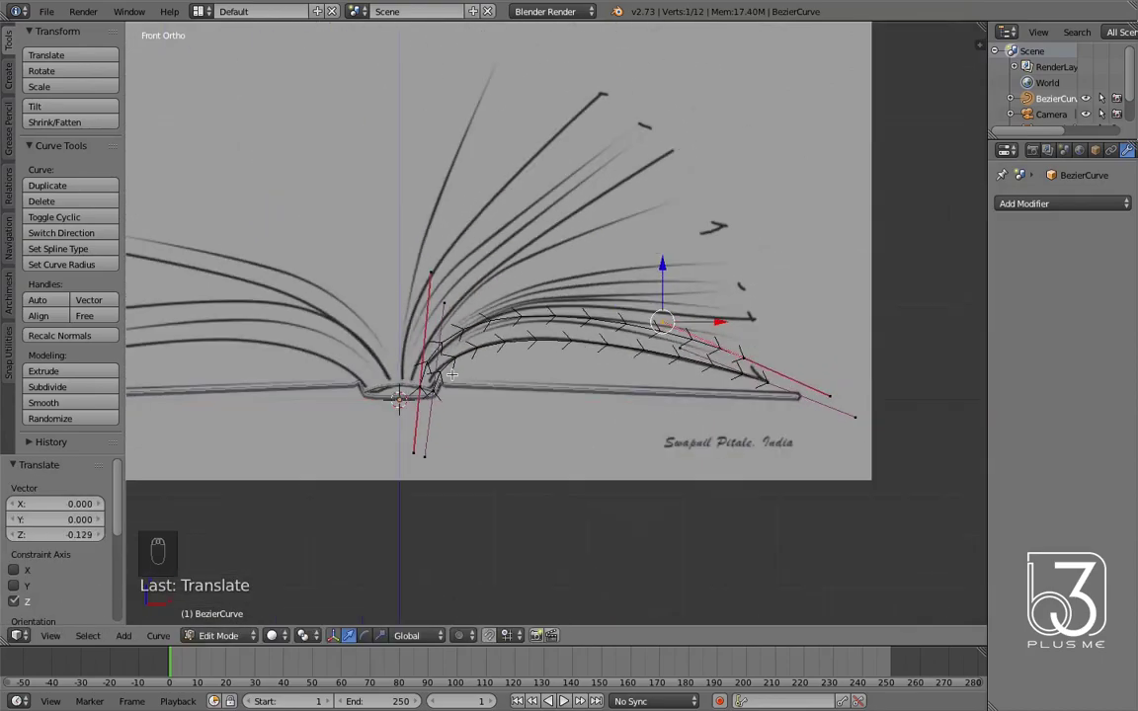
- Duplicate the upper right page curve, mirror the copy across X and position it on the left half of the book
key(ctrl+l)
key(shift+d)
key(ctrl+m)
key(x)
drag(399, 384, 392, 384)
drag(329, 329, 329, 333)
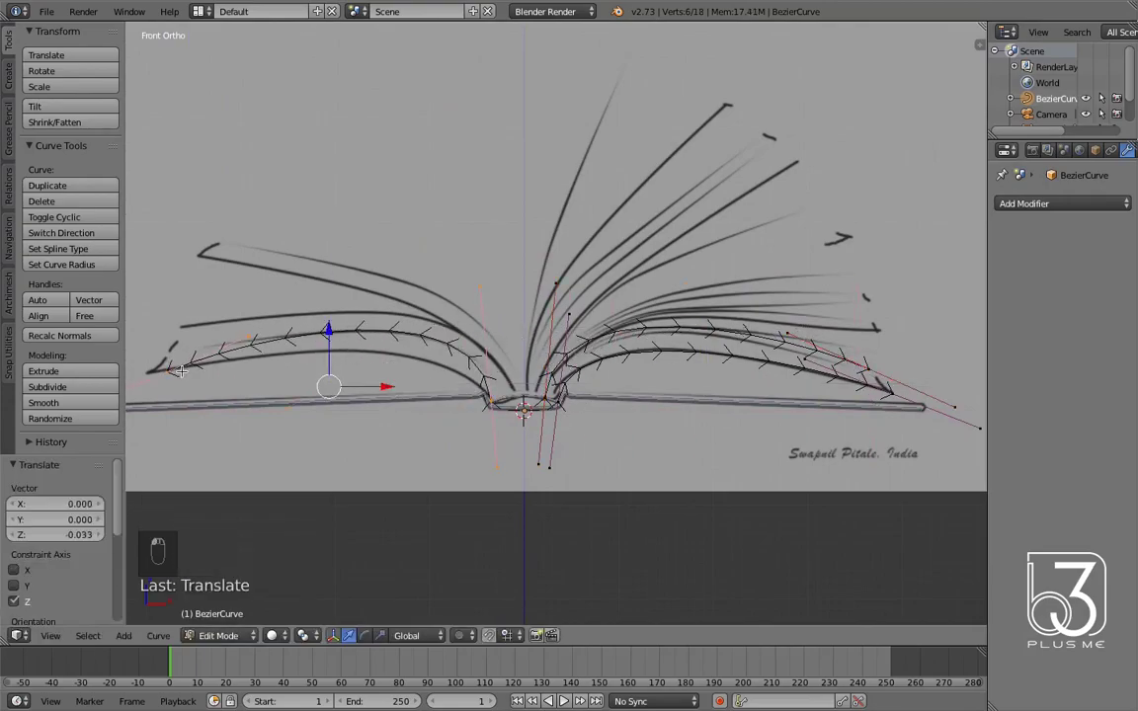
- Fit the mirrored curve to the lowest left page line, adjusting its inner handle and rotating its outer end about 6.9°
right_click(170, 373)
drag(224, 372, 204, 373)
shift+middle_drag(205, 373, 463, 381)
right_click(739, 297)
drag(734, 257, 731, 307)
right_click(487, 346)
right_click(408, 382)
key(r)
click(440, 367)
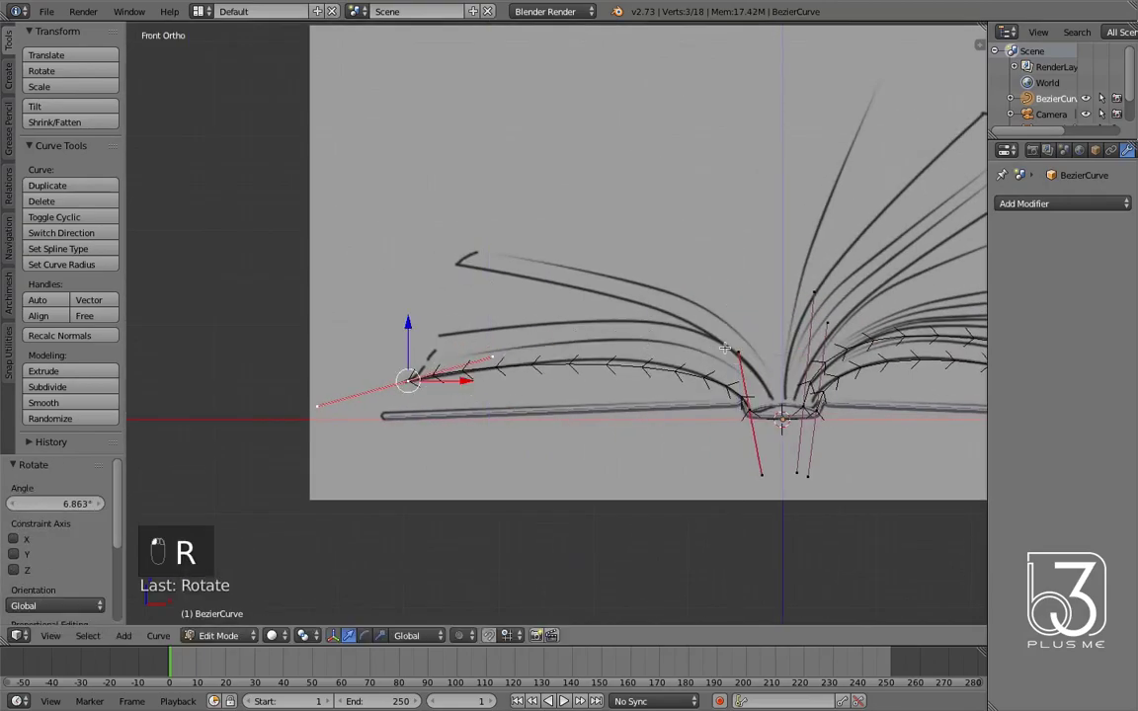
- Duplicate the lowest left page curve and move the copy toward the spine centre and slightly up
key(ctrl+l)
key(shift+d)
right_click(642, 398)
drag(643, 397, 666, 397)
scroll(693, 372, up, 4)
scroll(692, 373, down, 4)
drag(482, 340, 482, 332)
- Raise the copied left curve's outer end to the next dark page line, then raise its inner handle and shift it toward the left
right_click(295, 365)
drag(295, 322, 296, 281)
right_click(657, 323)
drag(657, 282, 657, 234)
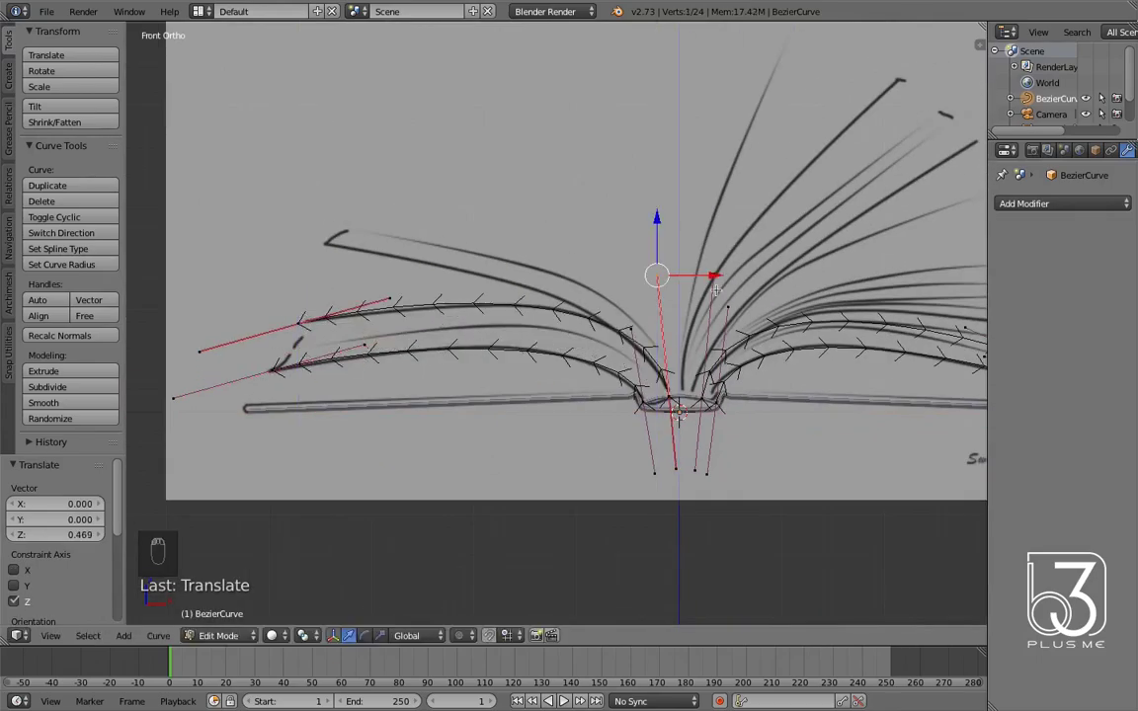
drag(702, 275, 683, 275)
- Duplicate the second left page curve, shift the copy 0.023 along X and fit its outer end to the higher left page line
right_click(298, 324)
key(ctrl+l)
key(shift+d)
key(x)
click(483, 331)
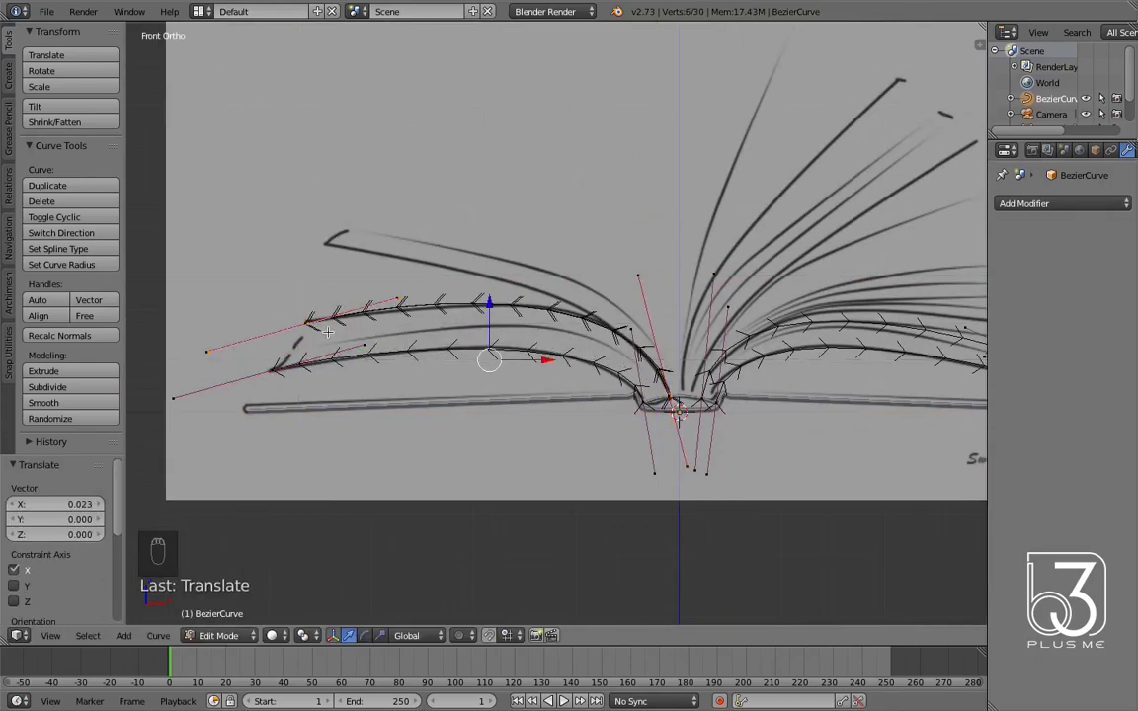
key(g)
key(z)
click(410, 208)
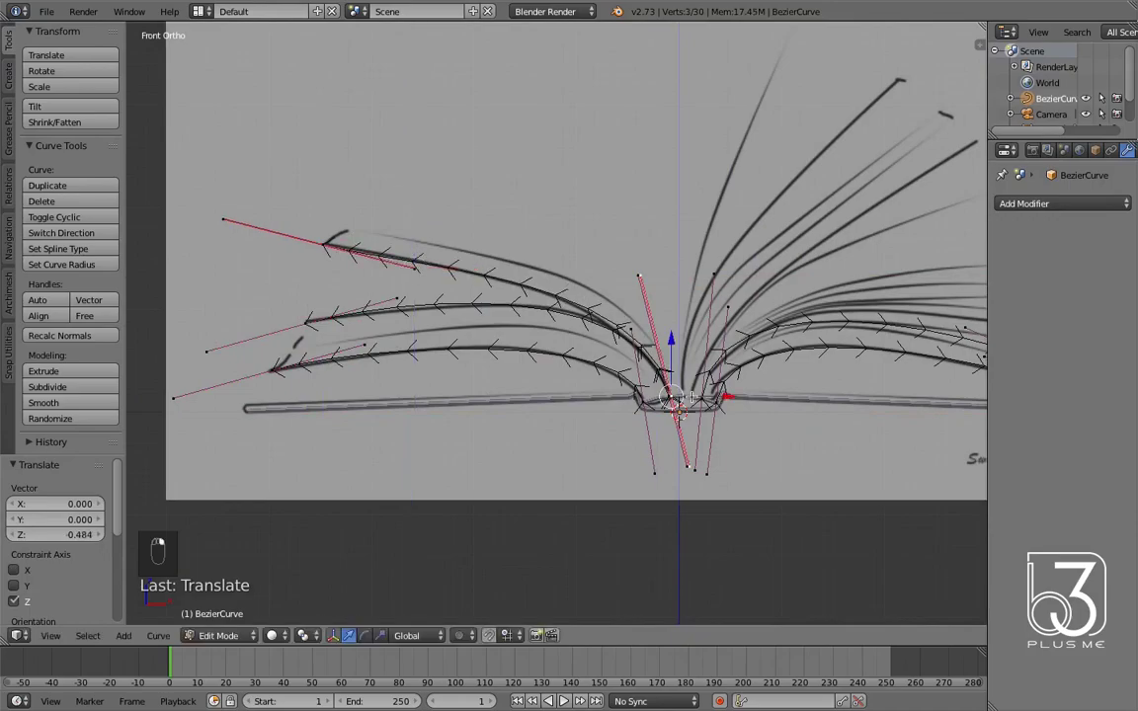
- Duplicate the third left page curve and shift the copy 0.115 along X
key(ctrl+l)
key(shift+d)
right_click(548, 413)
drag(496, 280, 501, 252)
key(ctrl+z)
drag(552, 321, 564, 324)
- Move the newest left curve's outer end to the uppermost left page tip and raise its inner handle
right_click(336, 244)
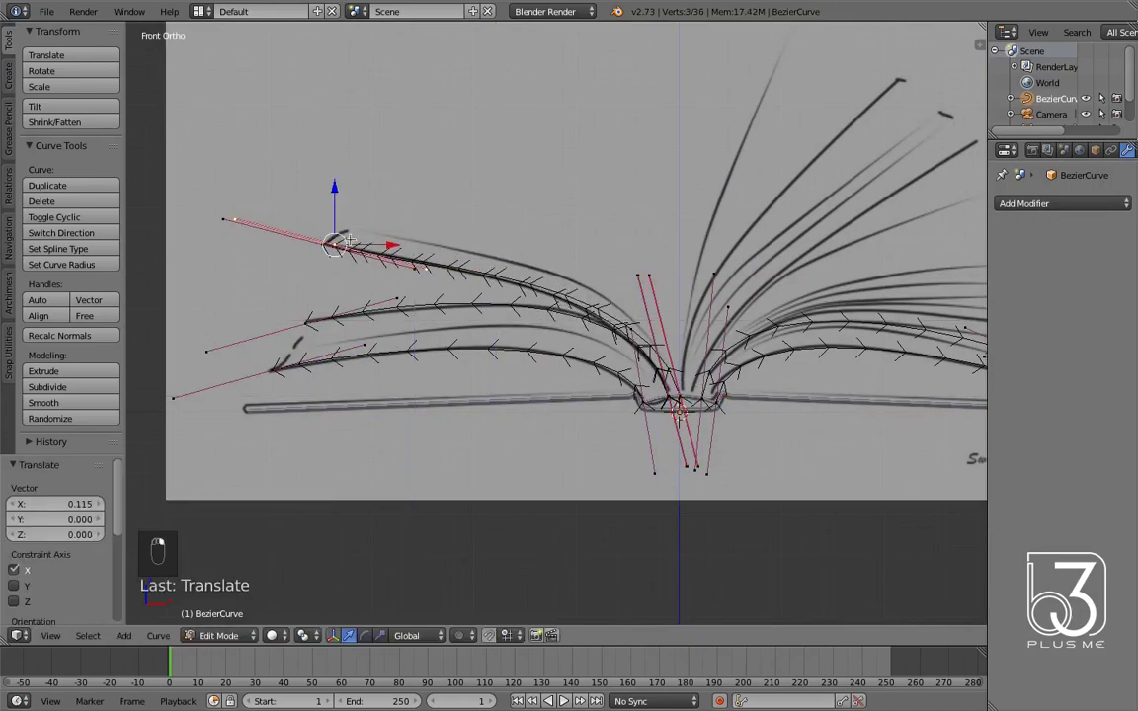
drag(336, 245, 352, 229)
right_click(649, 274)
drag(649, 251, 649, 235)
- Duplicate the second right page curve and move and rotate the copy's outer end to match the thick page line above
shift+middle_drag(649, 235, 474, 264)
right_click(523, 428)
key(ctrl+l)
key(shift+d)
right_click(539, 425)
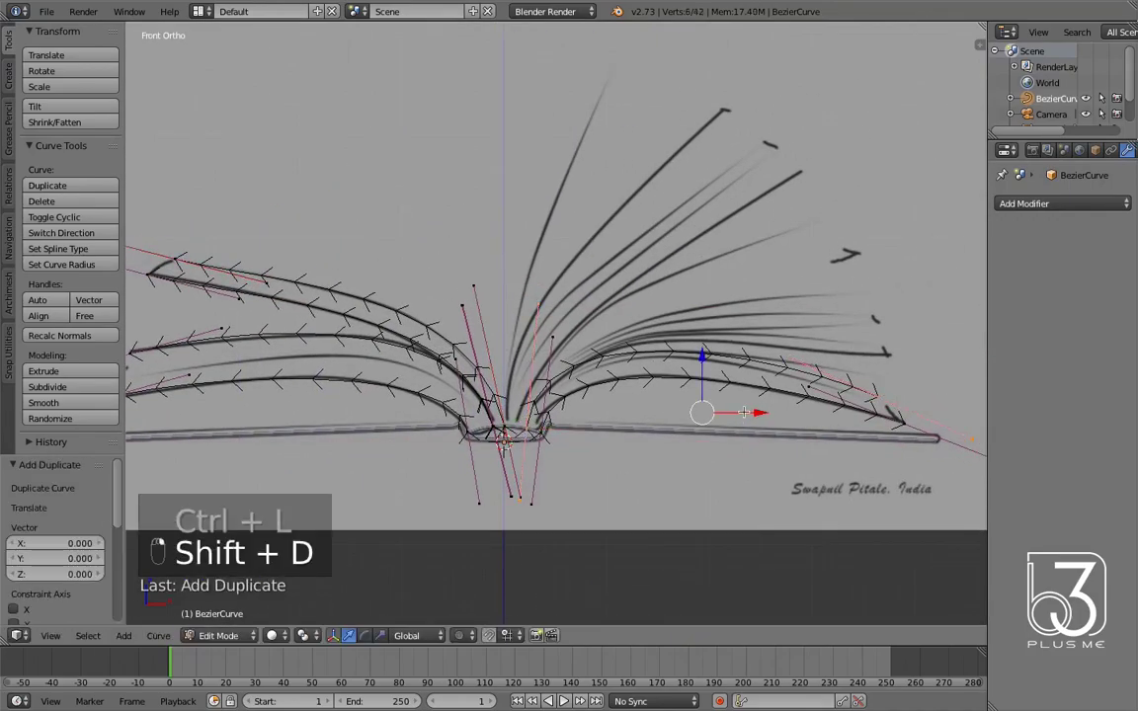
drag(745, 412, 743, 412)
click(743, 413)
right_click(884, 361)
key(r)
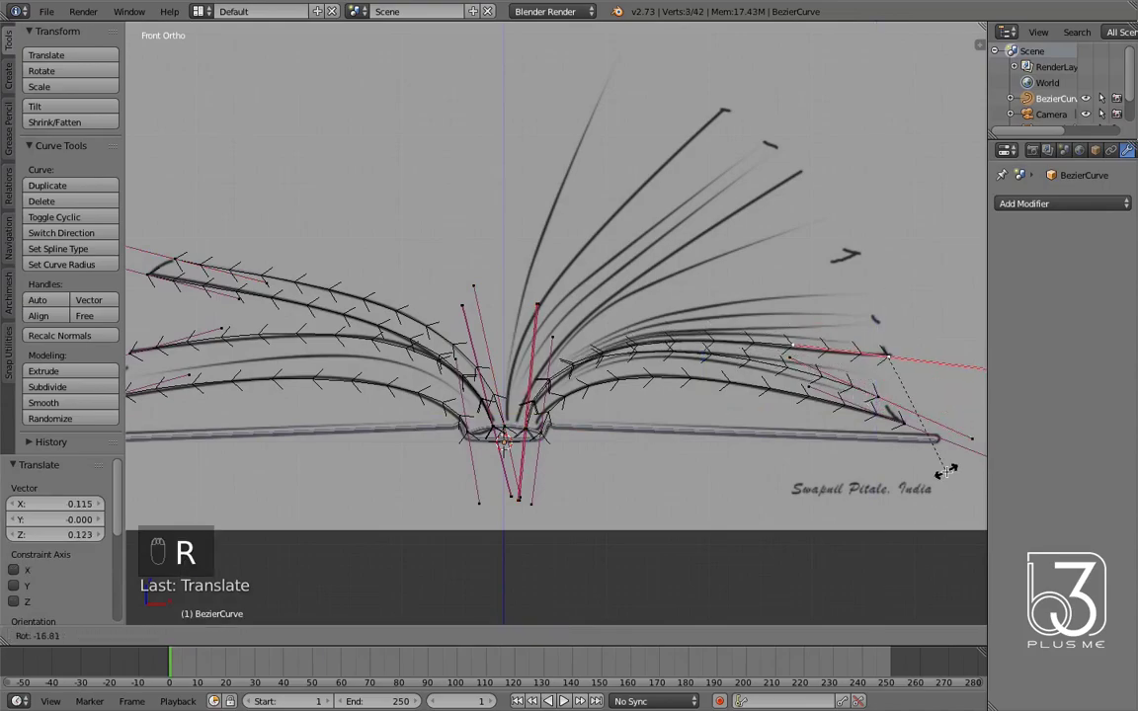
click(804, 443)
- Duplicate the third right page curve, shift the copy toward the spine centre, and raise its outer end 0.4 along Z and its inner handle
key(ctrl+l)
key(shift+d)
right_click(804, 444)
drag(761, 391, 741, 391)
right_click(869, 357)
drag(868, 302, 868, 263)
right_click(515, 303)
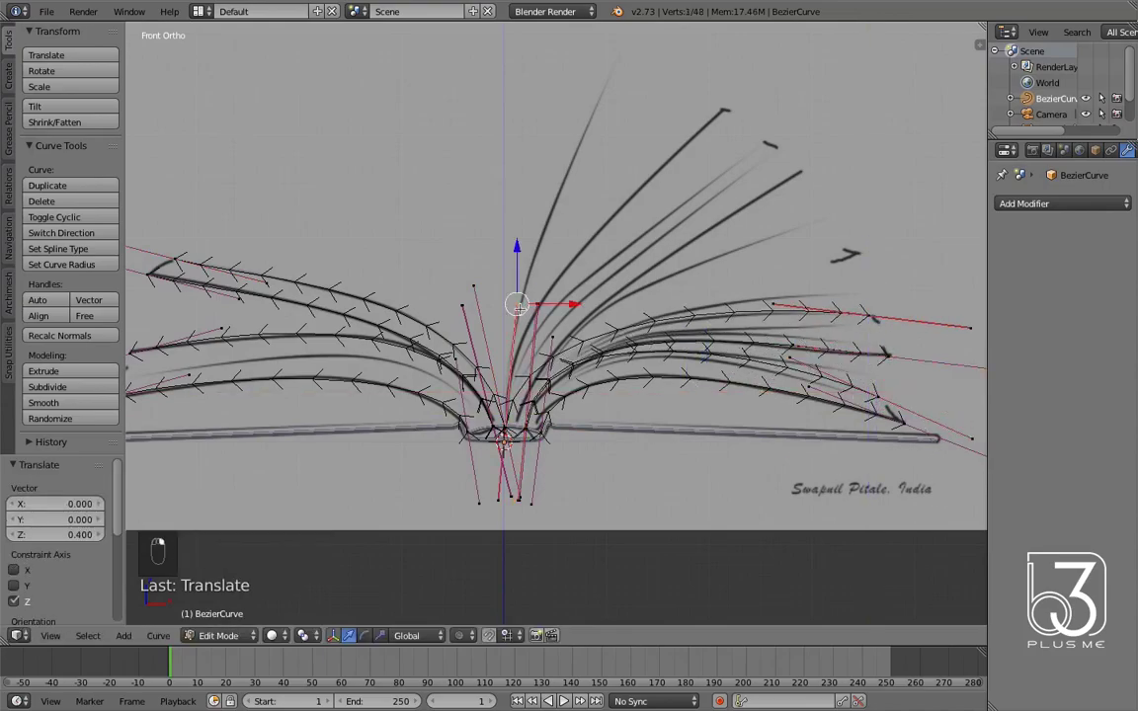
drag(517, 274, 519, 240)
- Duplicate the fourth right page curve and move and rotate the copy's outer end to follow the tall dark page line
key(ctrl+l)
key(shift+d)
right_click(647, 410)
drag(736, 375, 734, 376)
right_click(867, 315)
drag(865, 282, 865, 114)
drag(923, 145, 828, 141)
drag(769, 118, 769, 80)
drag(803, 111, 761, 111)
click(774, 127)
key(r)
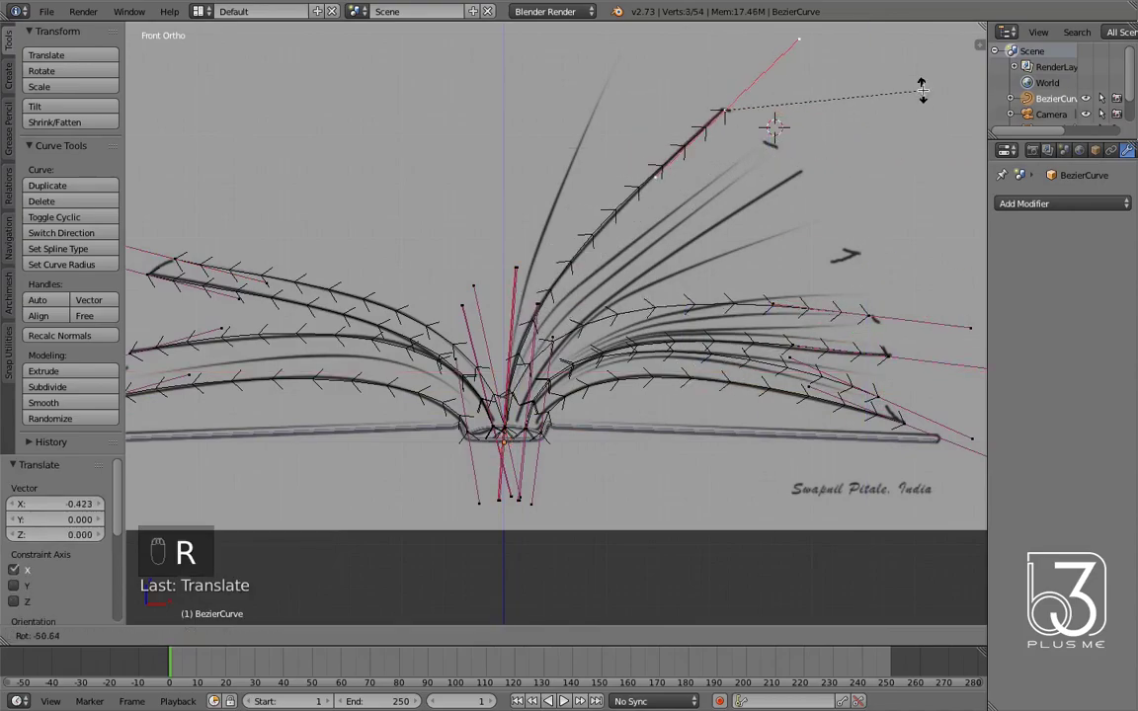
click(922, 89)
- Duplicate the tall page curve, isolate the copy, and move its outer end to the steepest page line's tip, rotating it about -20.3°
key(ctrl+l)
key(shift+d)
click(756, 187)
key(shift+h)
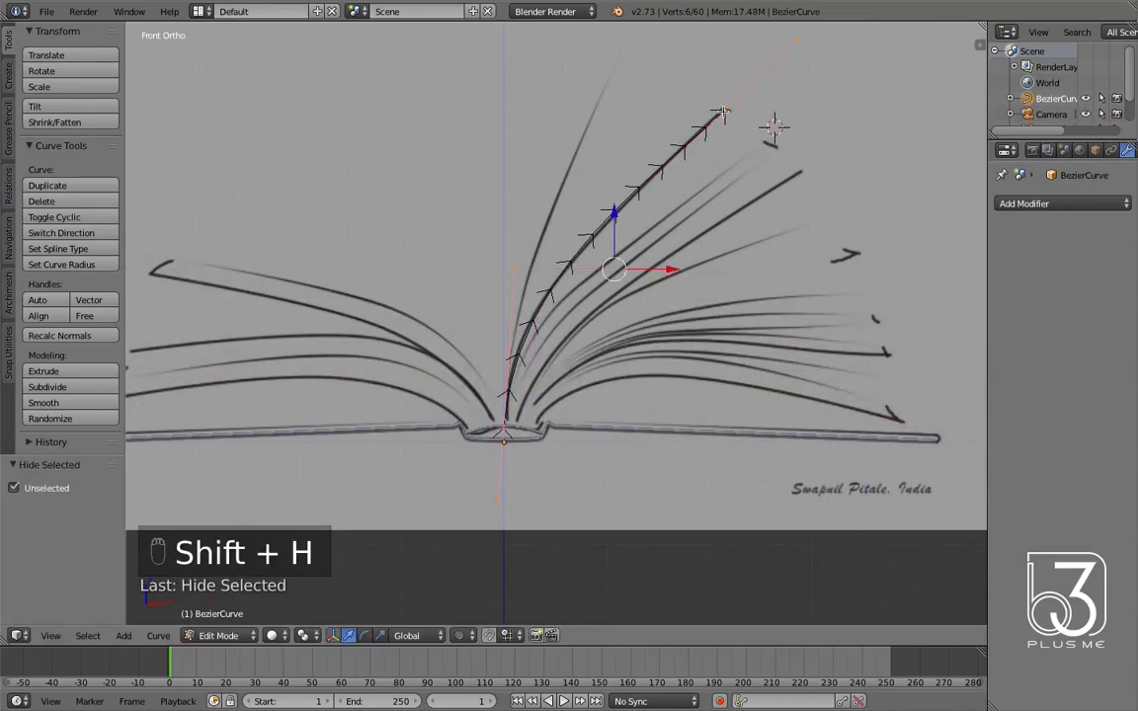
key(g)
click(627, 67)
key(r)
click(735, 145)
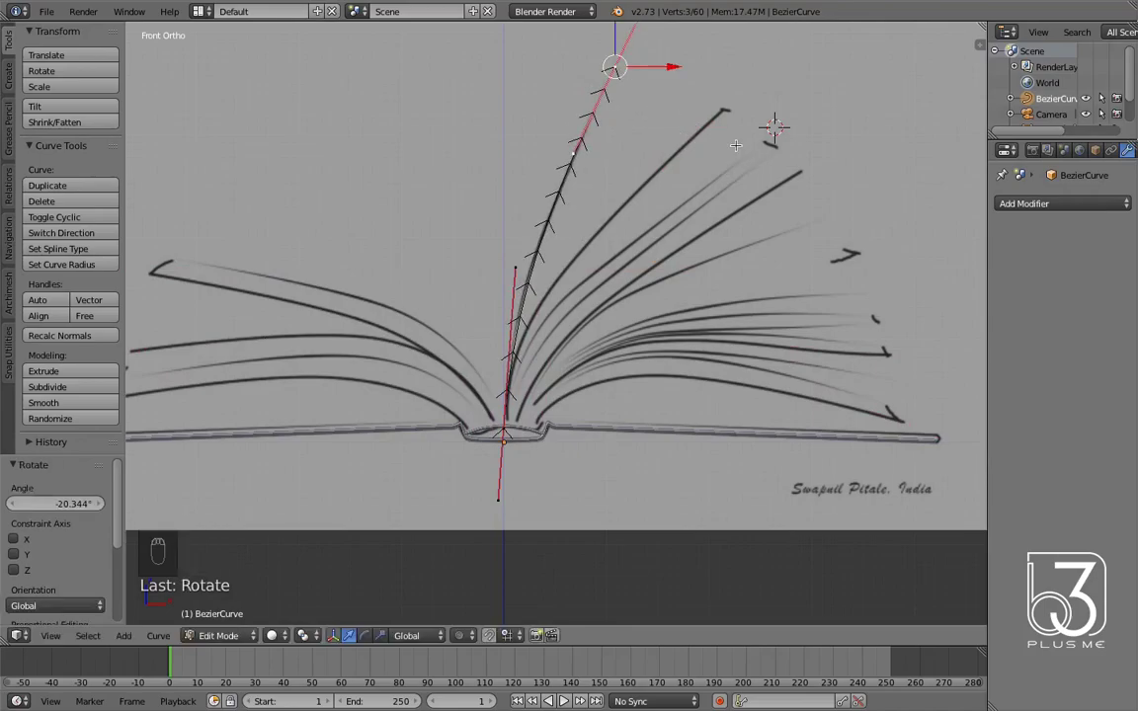
- Reveal all hidden page curves, deselect everything, return to Object Mode and reset the 3D cursor to the origin
key(ctrl+l)
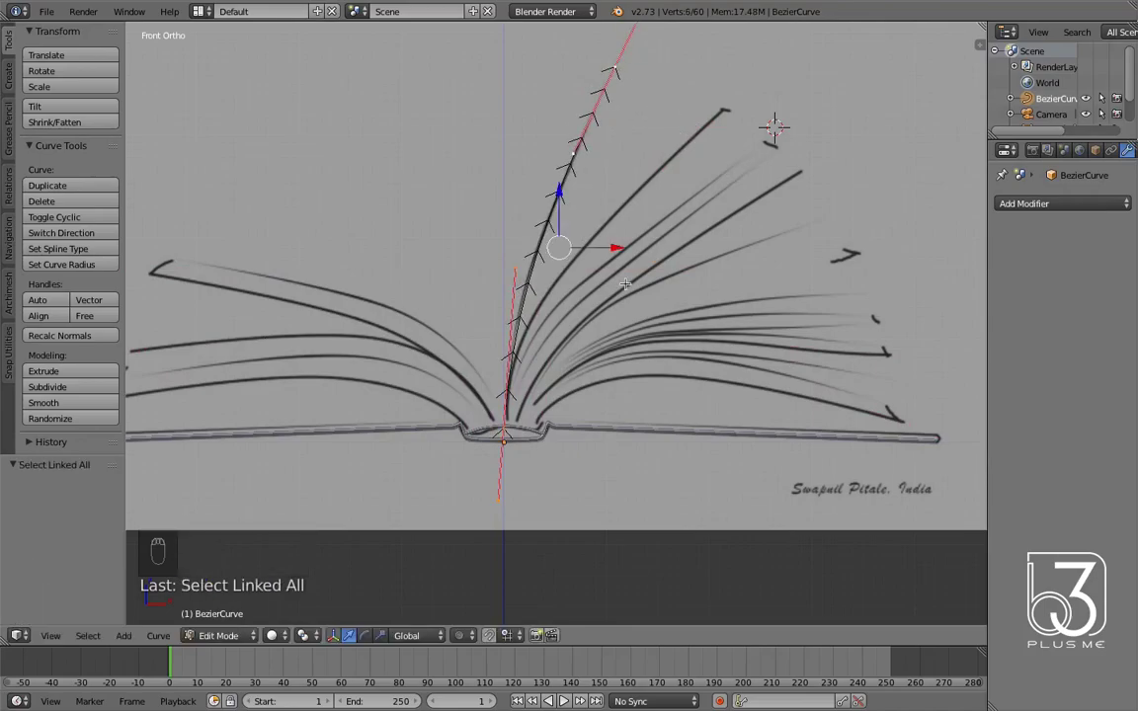
key(alt+h)
key(a)
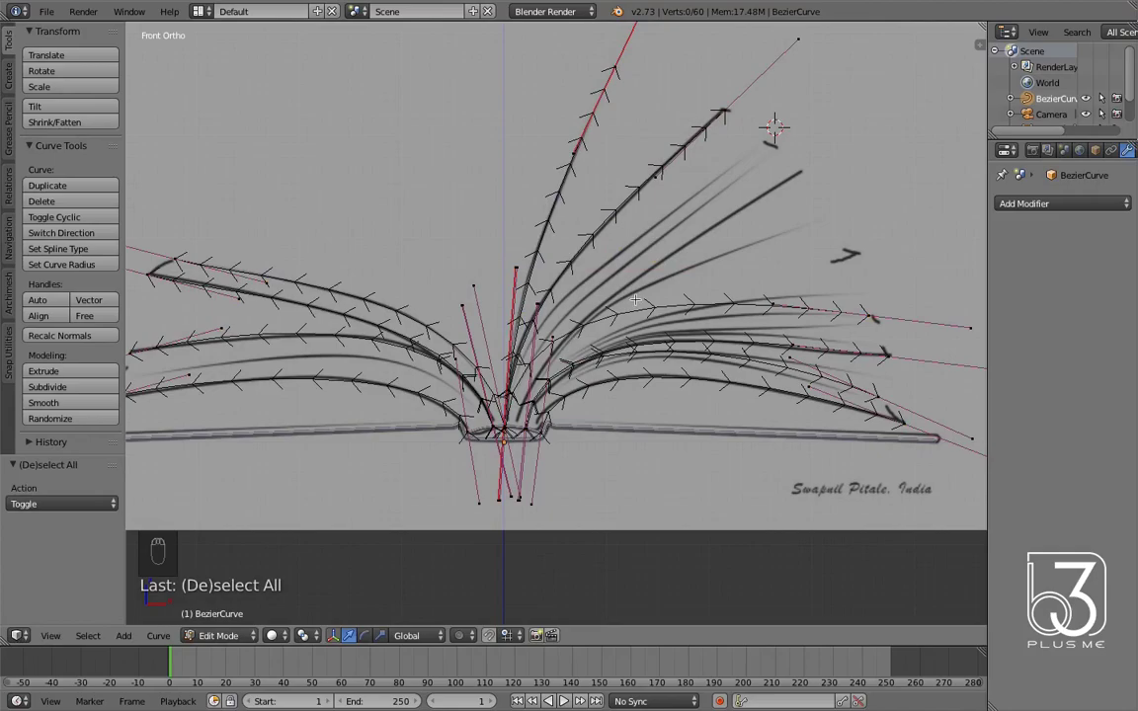
scroll(635, 299, down, 2)
key(Tab)
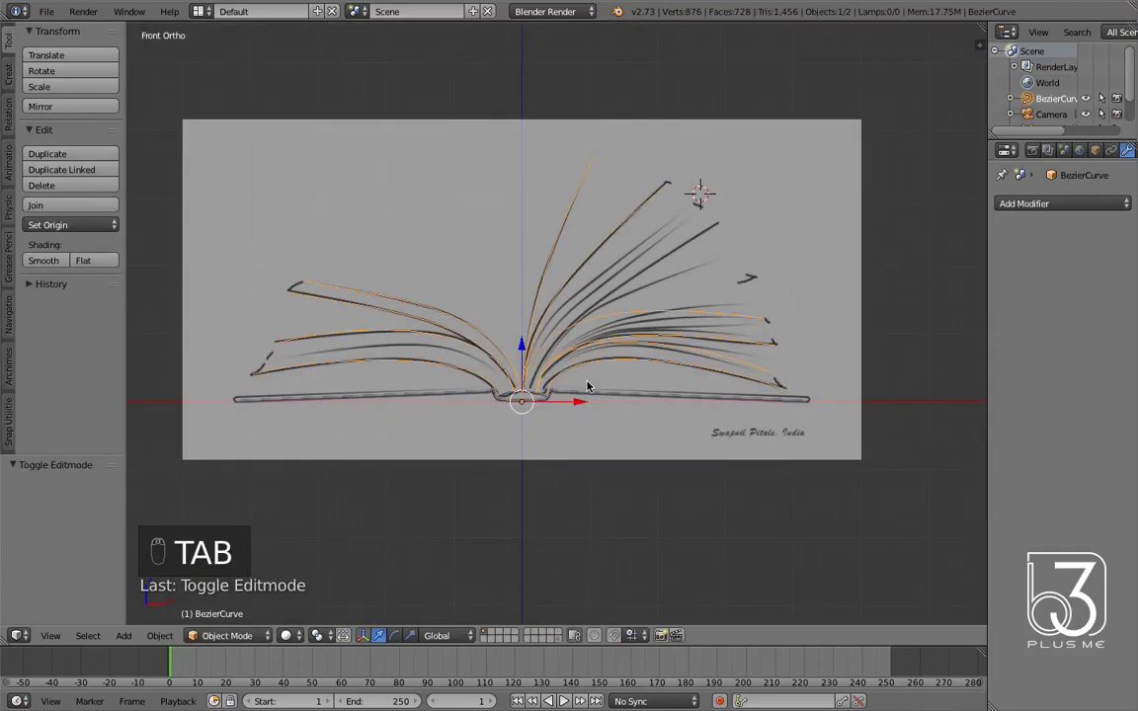
scroll(587, 387, up, 1)
key(shift+c)
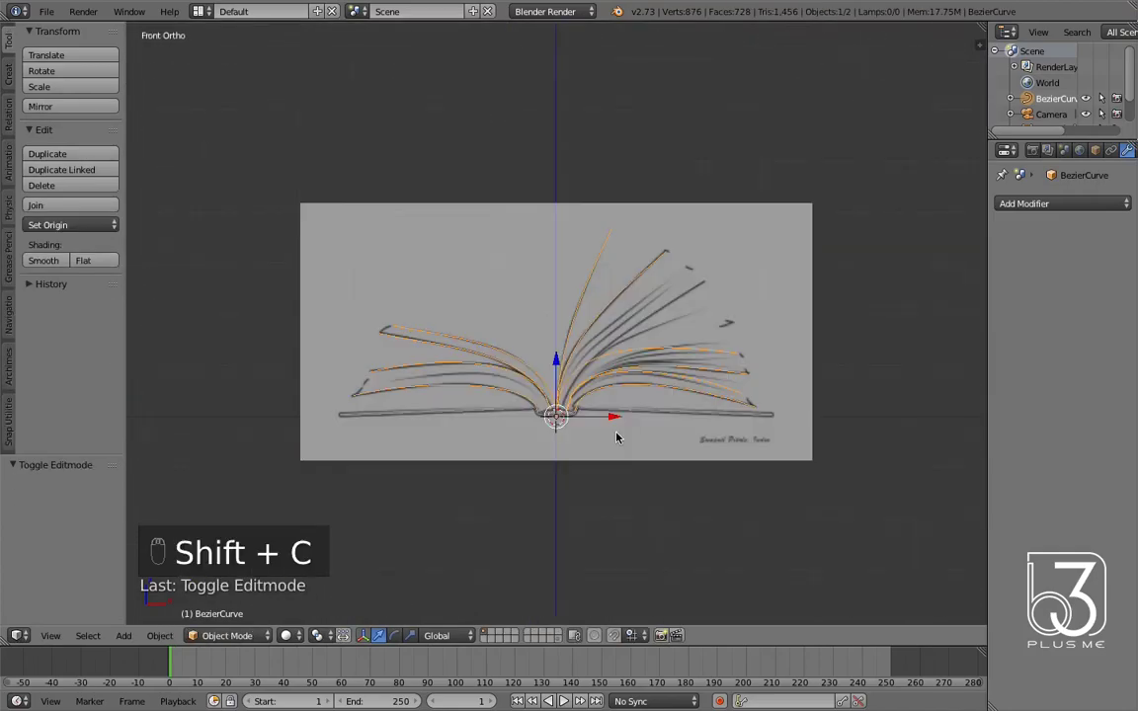
- Convert the page curves to a mesh and enter Edit Mode
key(alt+c)
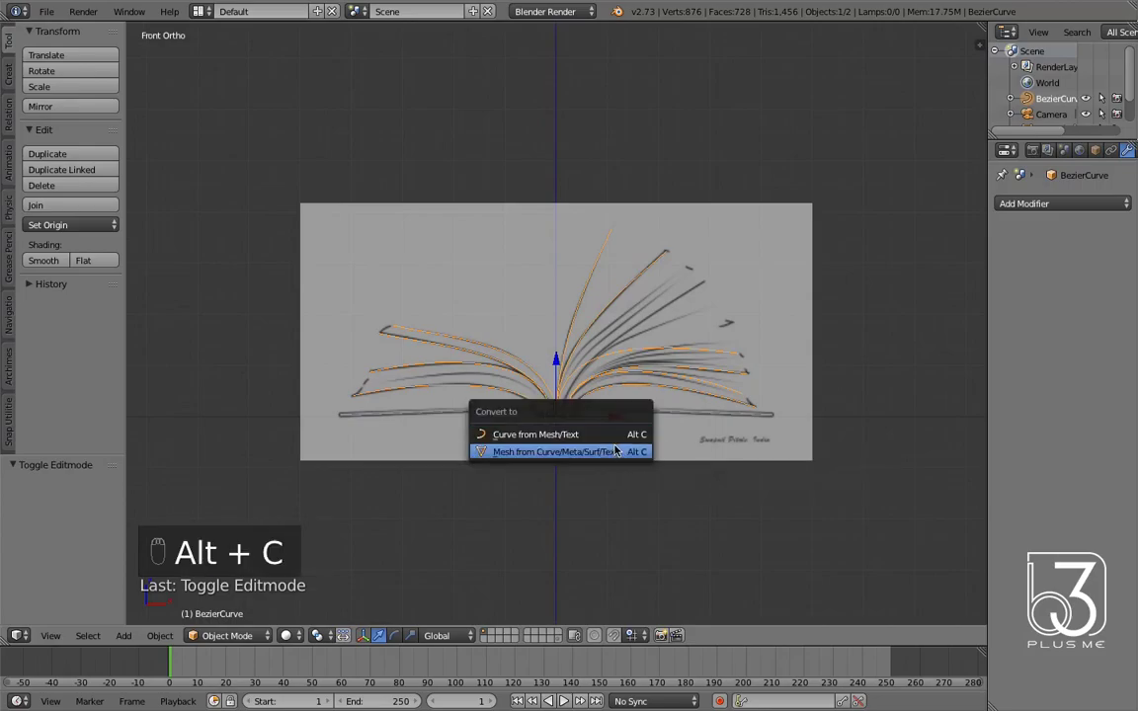
click(614, 452)
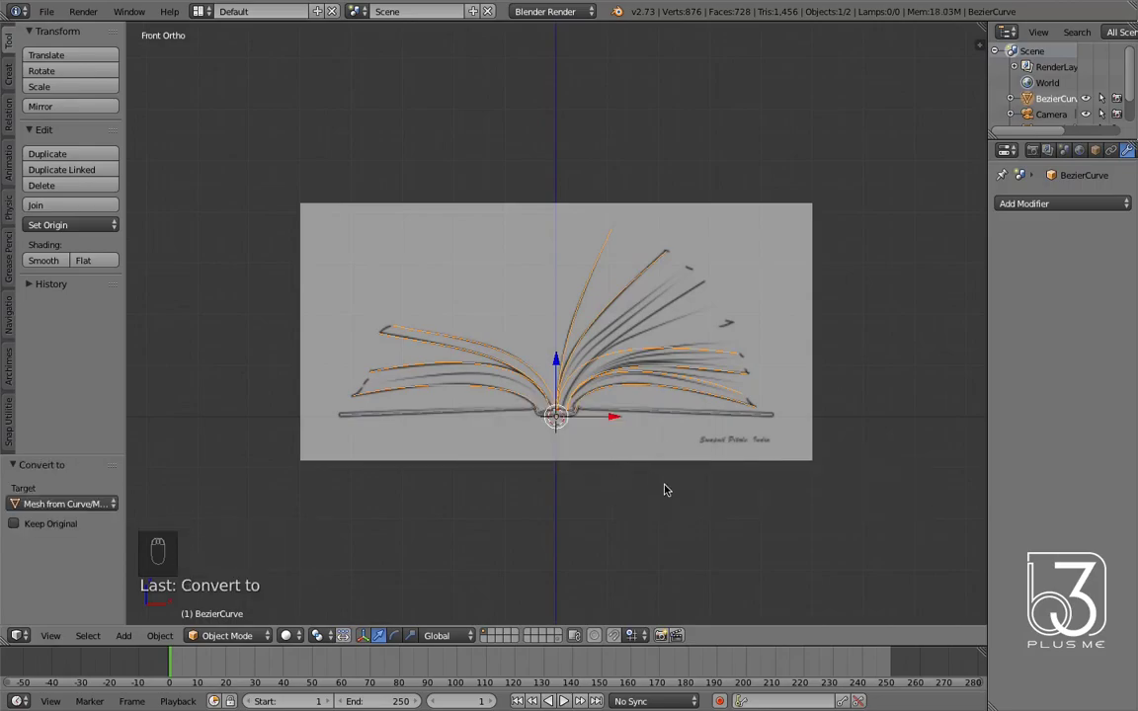
key(Tab)
- Bridge the two lowest right page edge loops into a strip of faces
scroll(717, 397, up, 4)
shift+middle_drag(755, 457, 594, 328)
alt+right_click(760, 333)
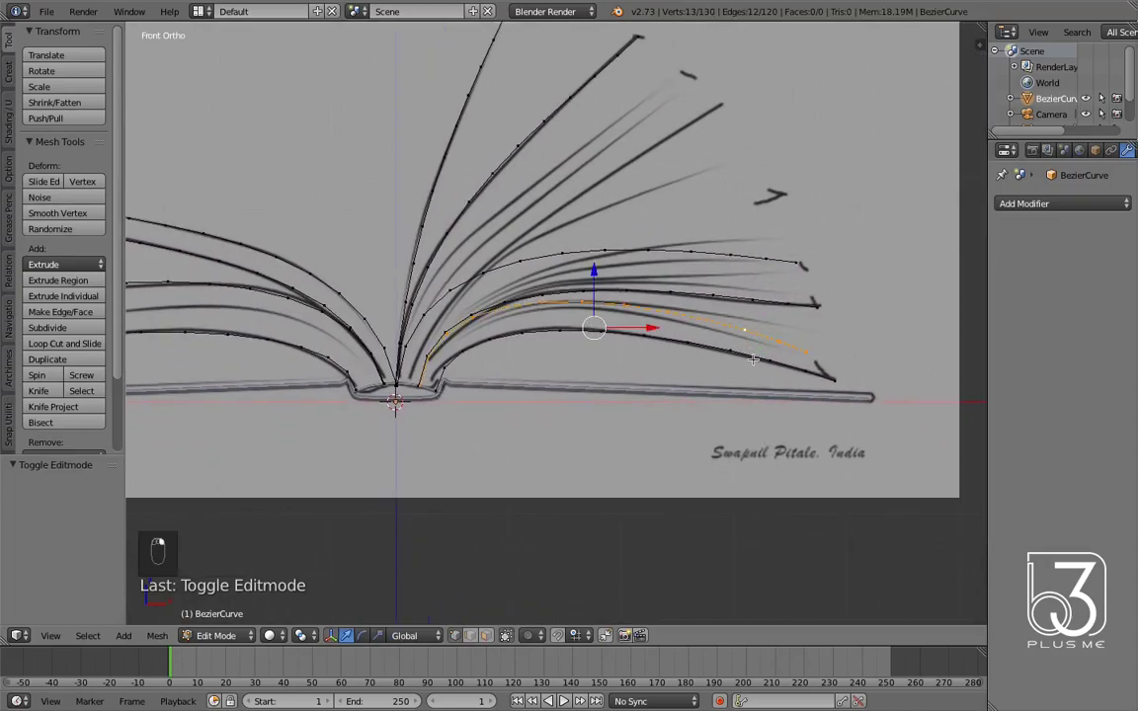
alt+shift+right_click(752, 361)
key(w)
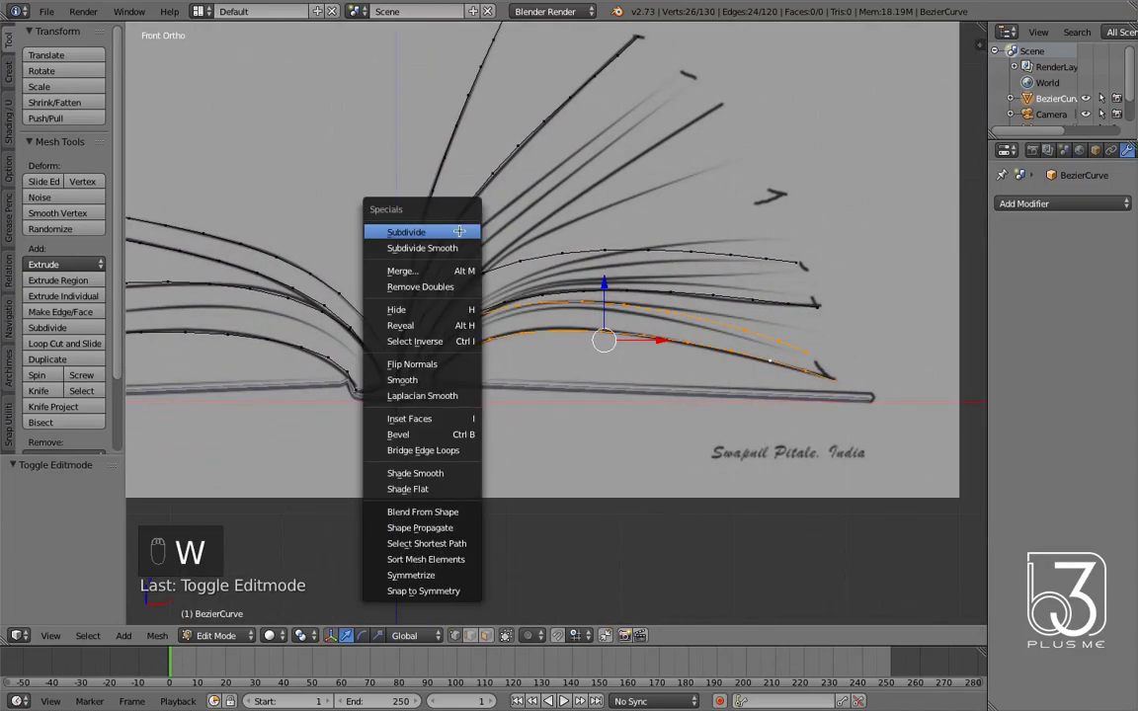
click(451, 450)
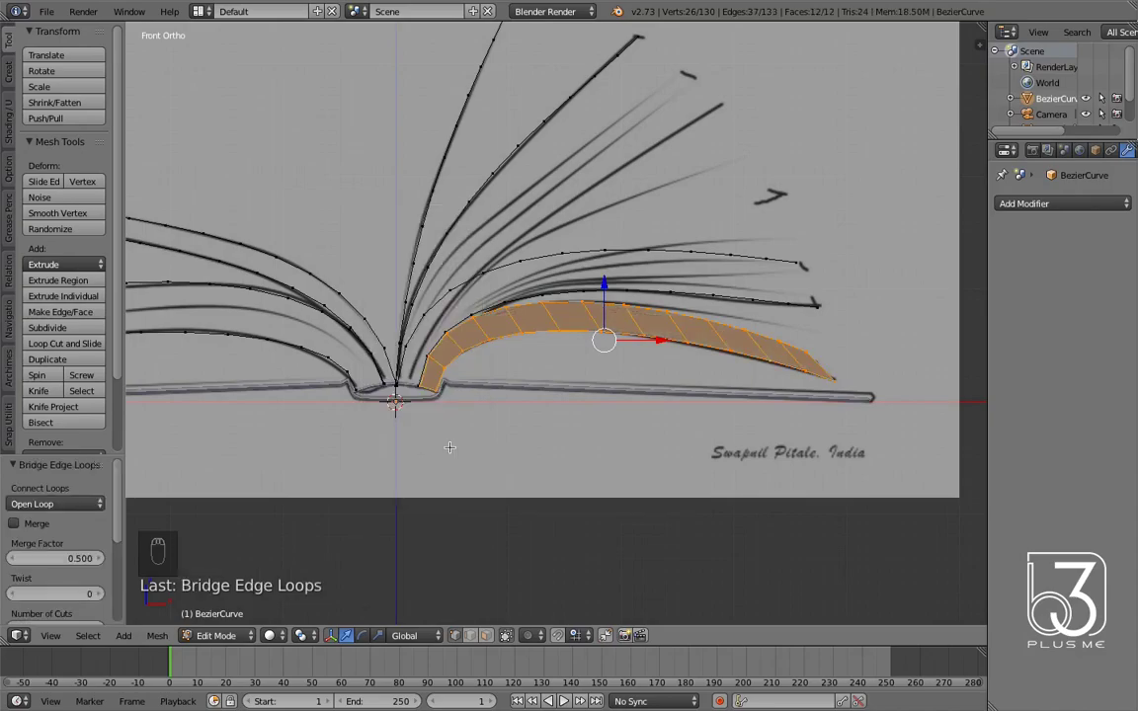
- Bridge the third and fourth right page edge loops into a second strip of faces
alt+right_click(685, 292)
alt+shift+right_click(675, 255)
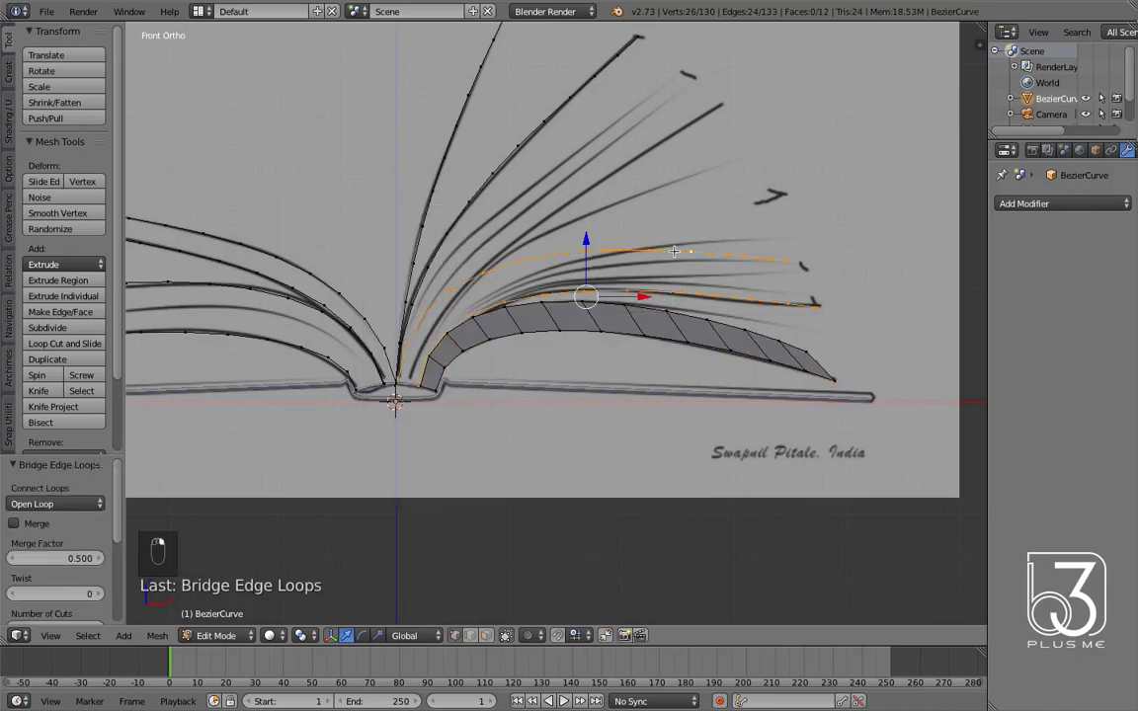
key(w)
click(678, 255)
- Bridge the two lower left page edge loops into a strip of faces
ctrl+scroll(742, 428, up, 5)
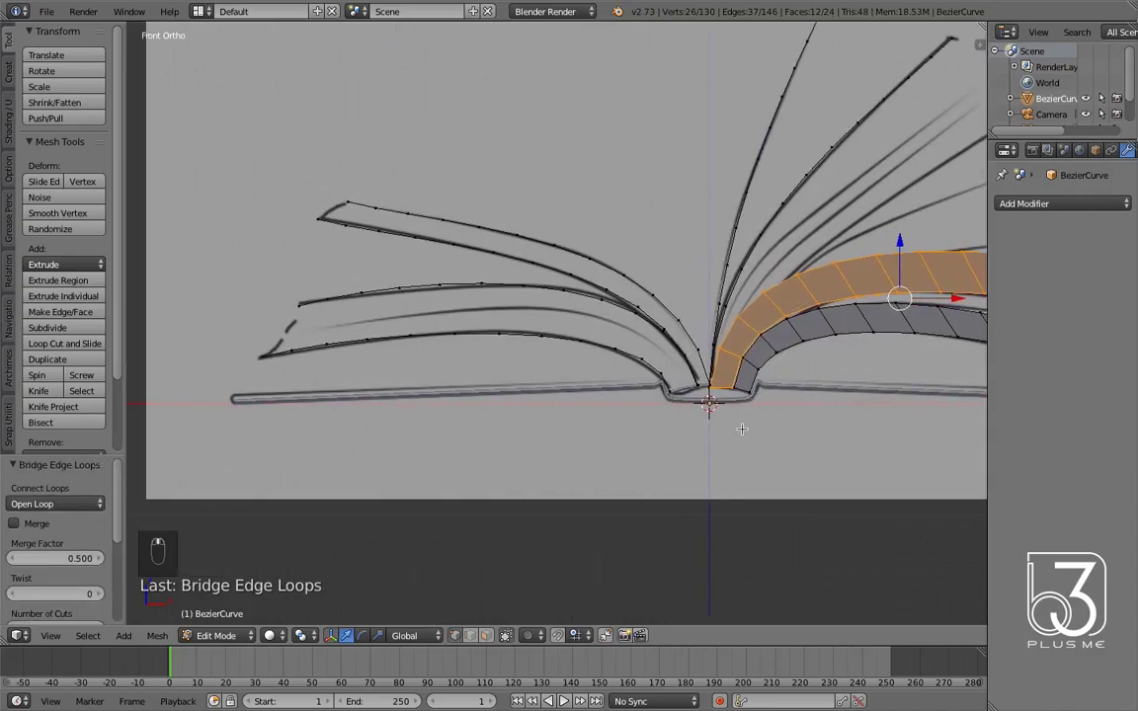
alt+right_click(529, 338)
alt+shift+right_click(507, 286)
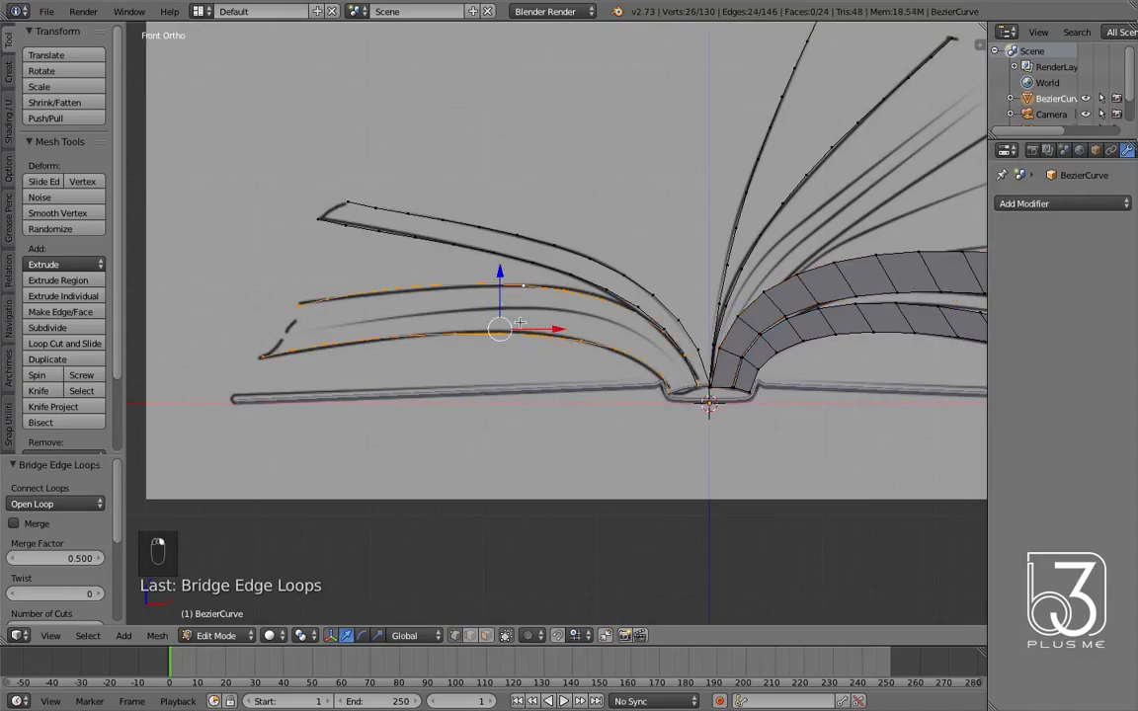
key(w)
click(511, 324)
- Bridge the two upper left page edge loops into a strip of faces
alt+right_click(518, 260)
alt+shift+right_click(491, 228)
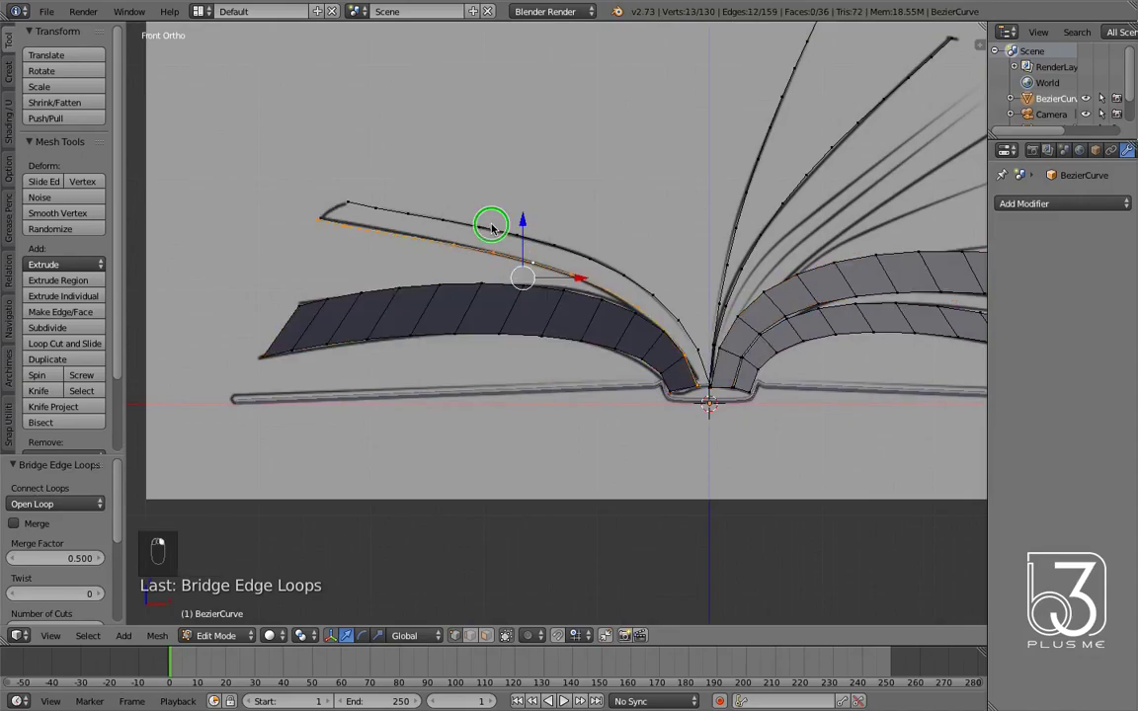
key(w)
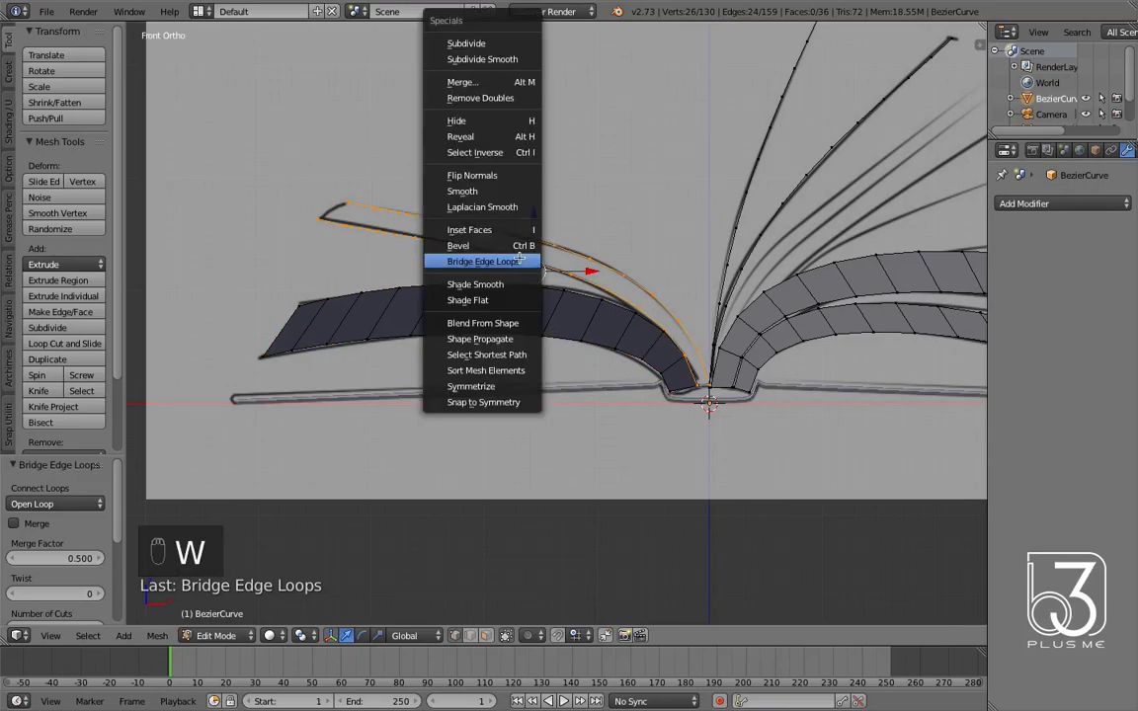
click(515, 257)
scroll(626, 239, down, 4)
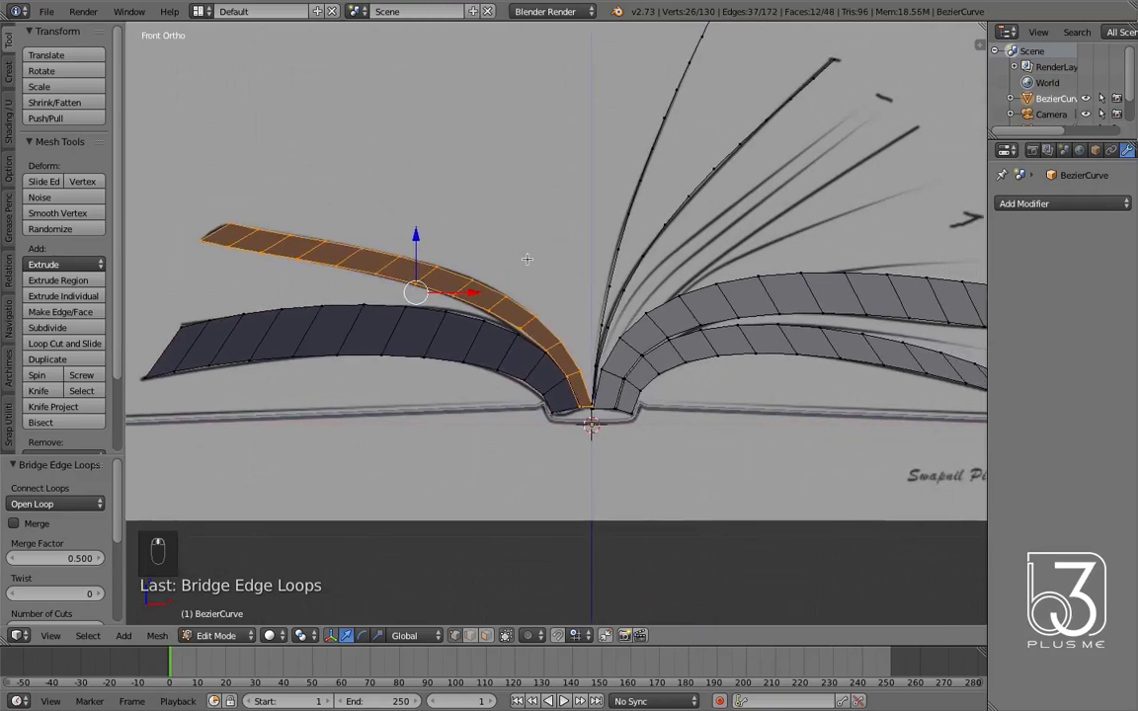
- Move all the page geometry about 0.084 units along Y, just inside the cover's front edge
key(a)
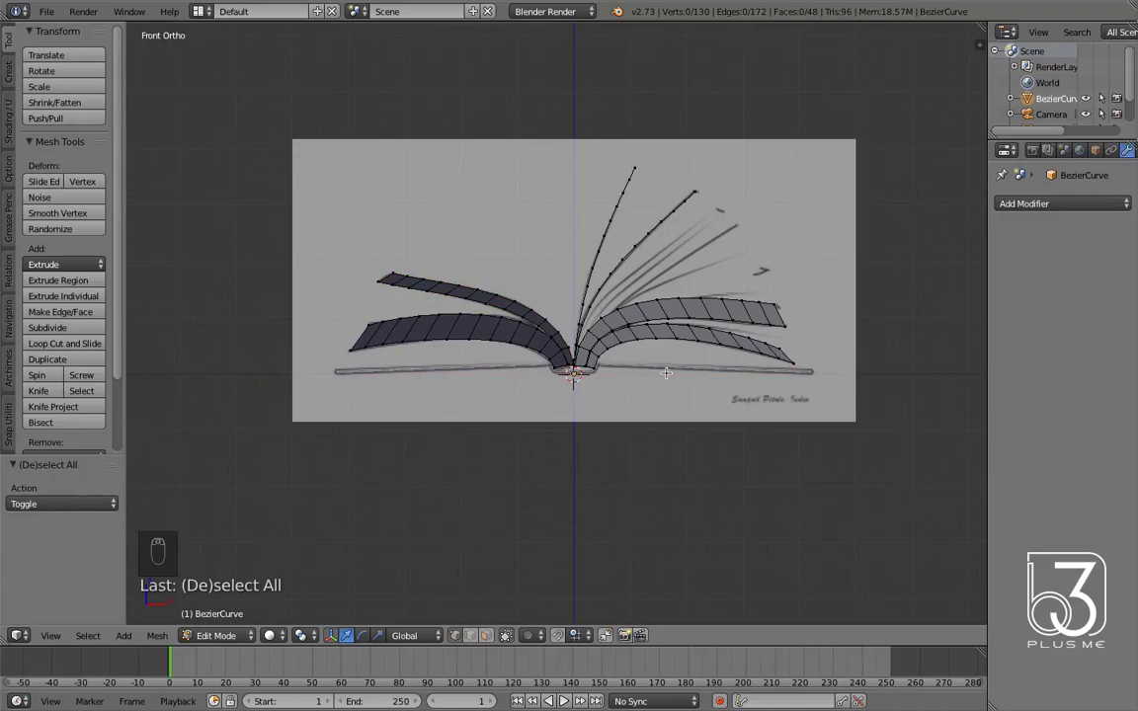
key(KP_7)
key(a)
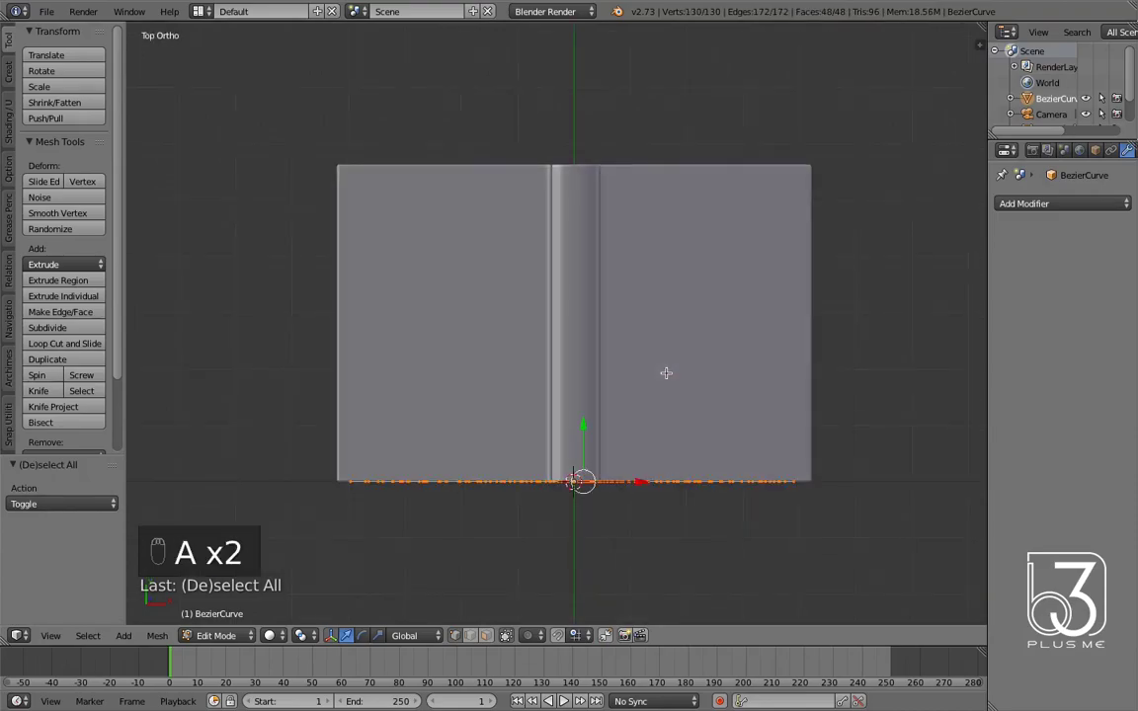
key(g)
key(y)
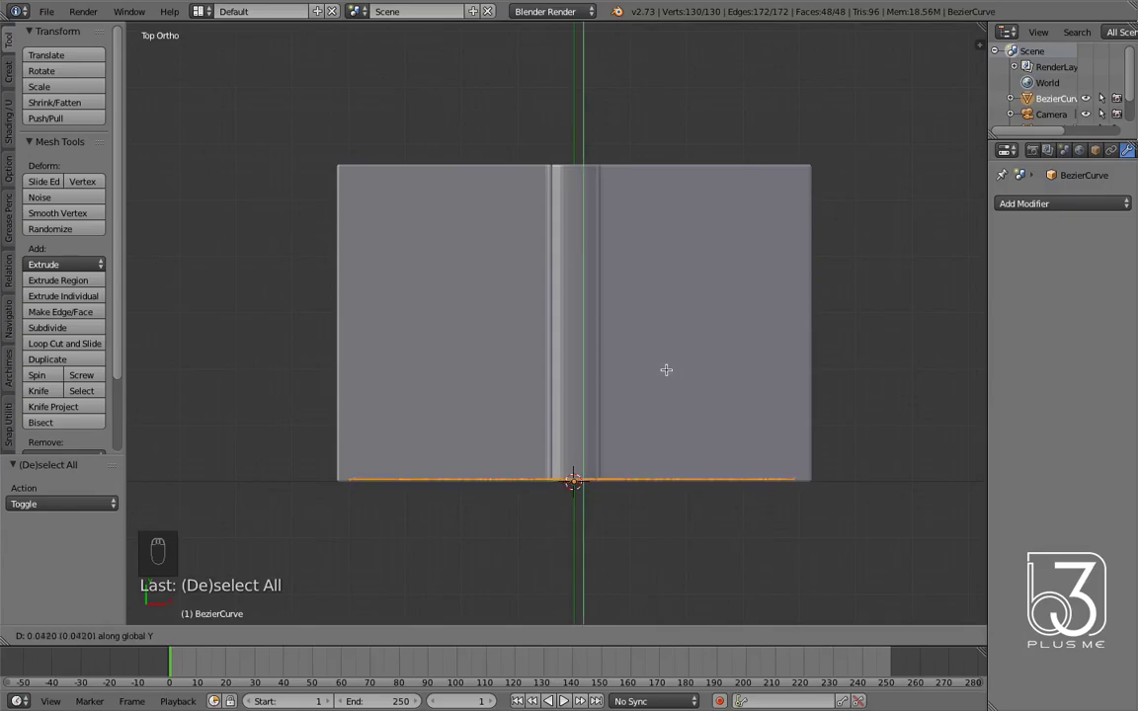
click(666, 369)
- Extrude all the page profiles along Y to just short of the cover's far edge
key(e)
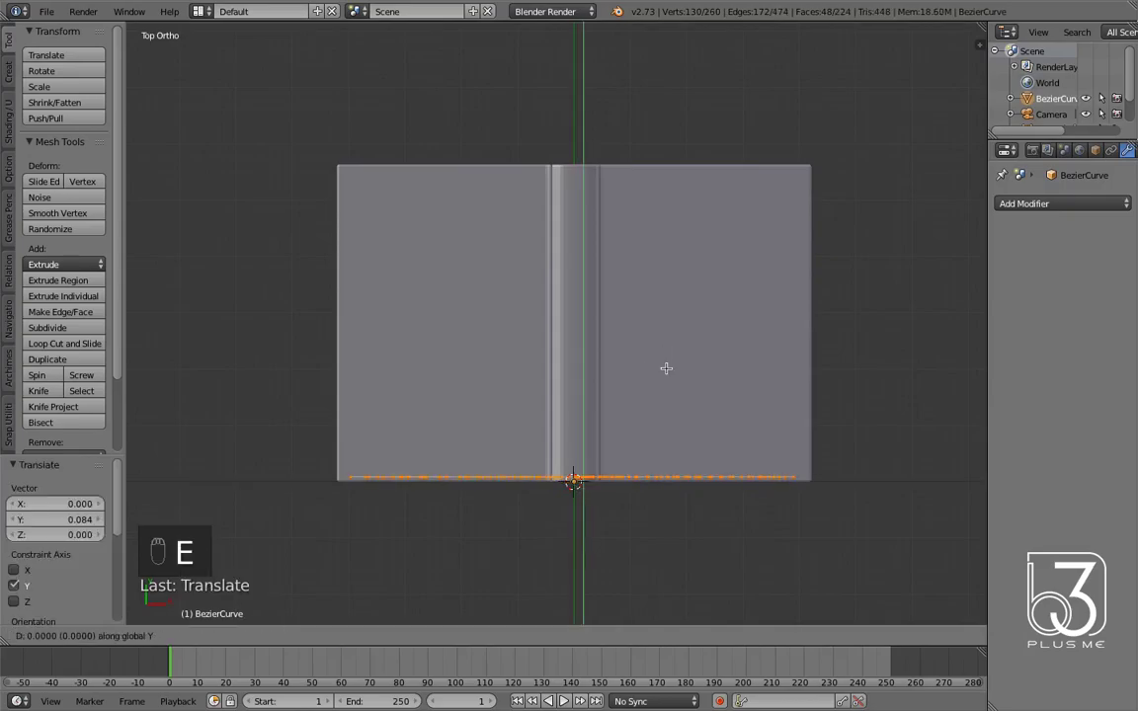
click(681, 76)
drag(583, 135, 582, 118)
- Make the normals of the whole page mesh consistent, facing outward, and clear the selection
key(a)
key(a)
key(ctrl+n)
key(Return)
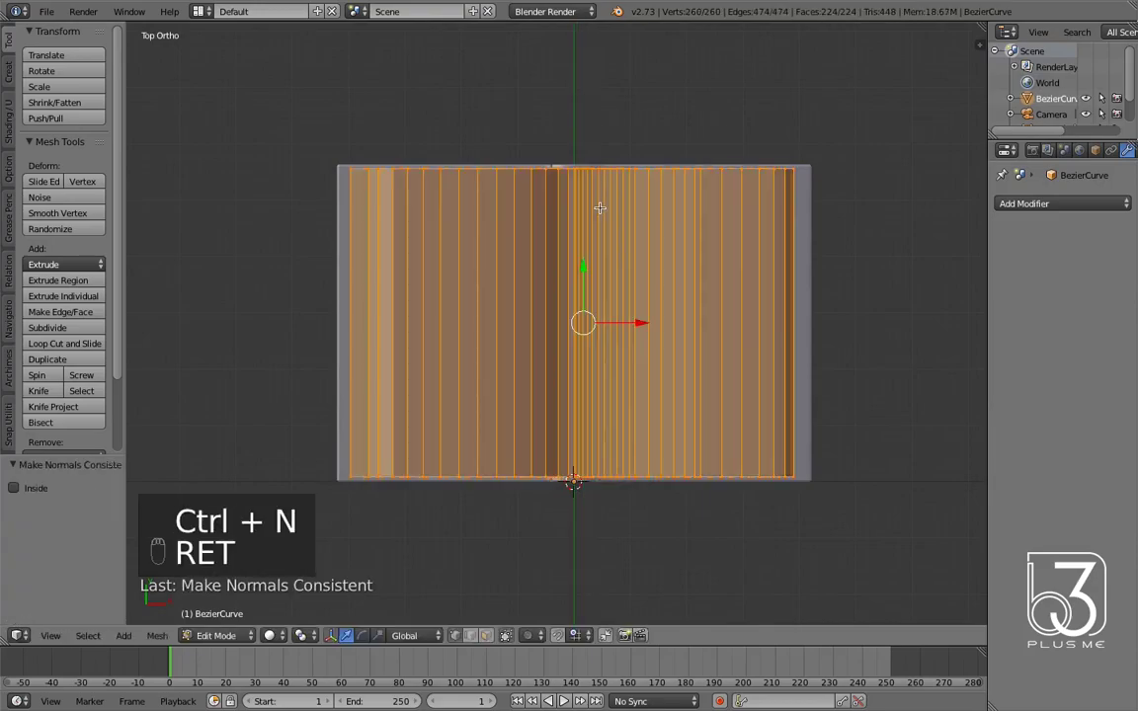
key(a)
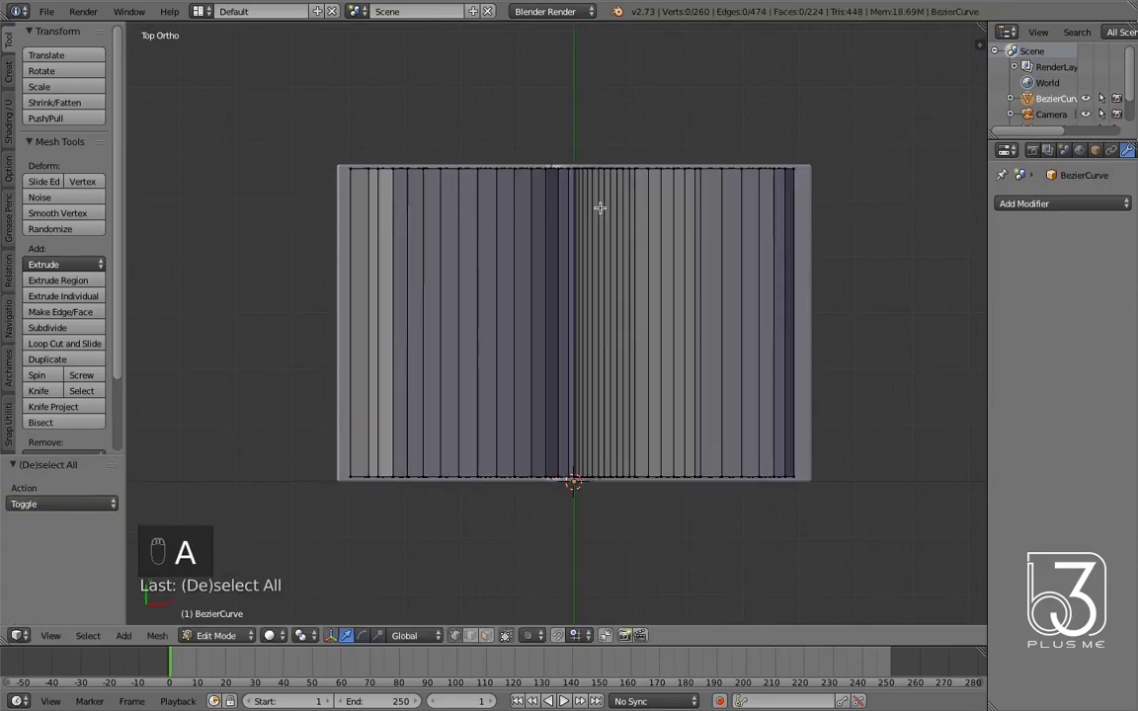
- Return to Object Mode, show the book in an angled perspective view, and deselect all objects
key(Tab)
middle_drag(624, 508, 672, 380)
key(KP_5)
scroll(697, 445, down, 4)
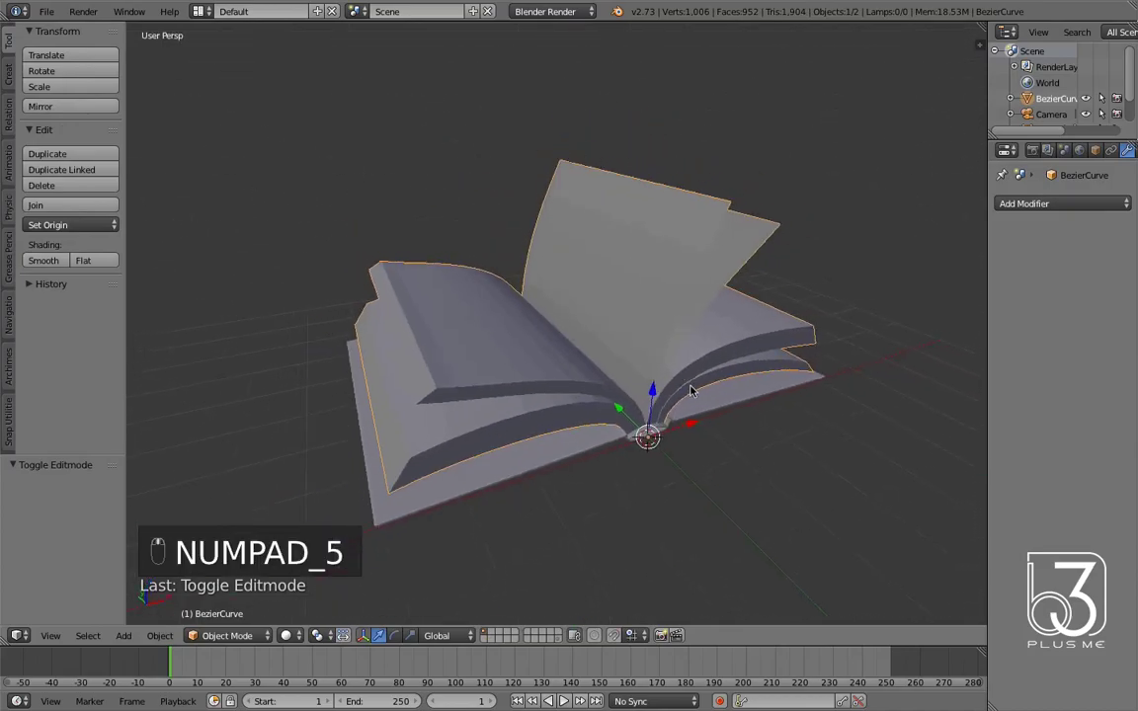
key(a)
key(a)
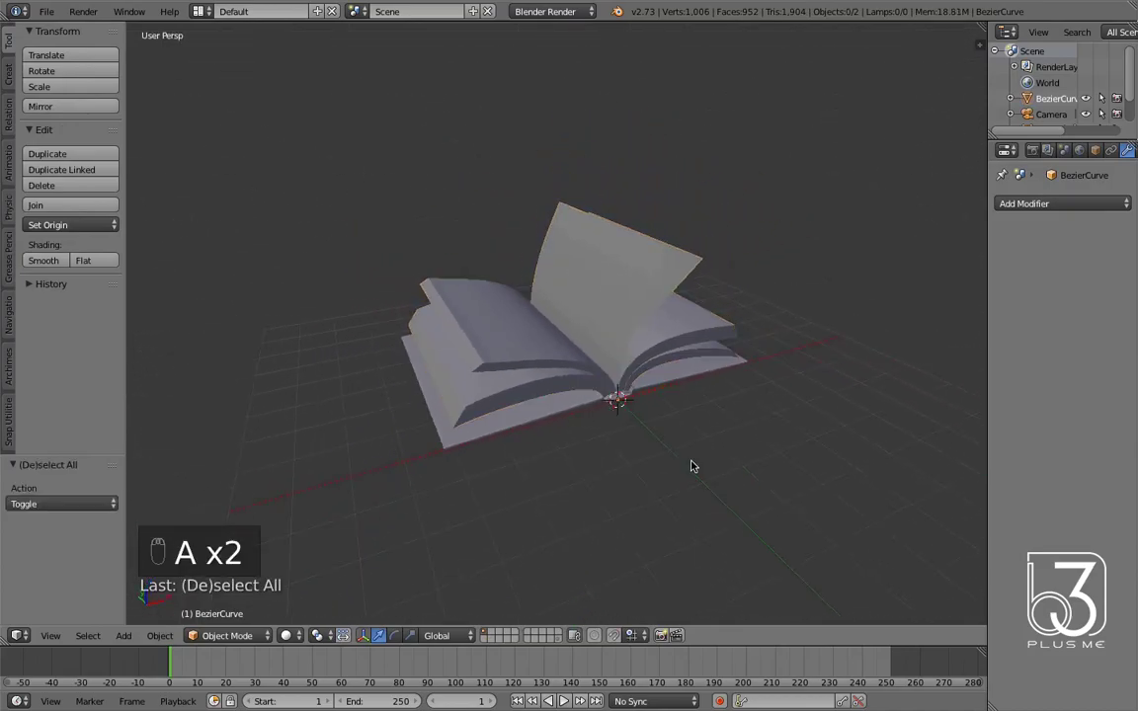